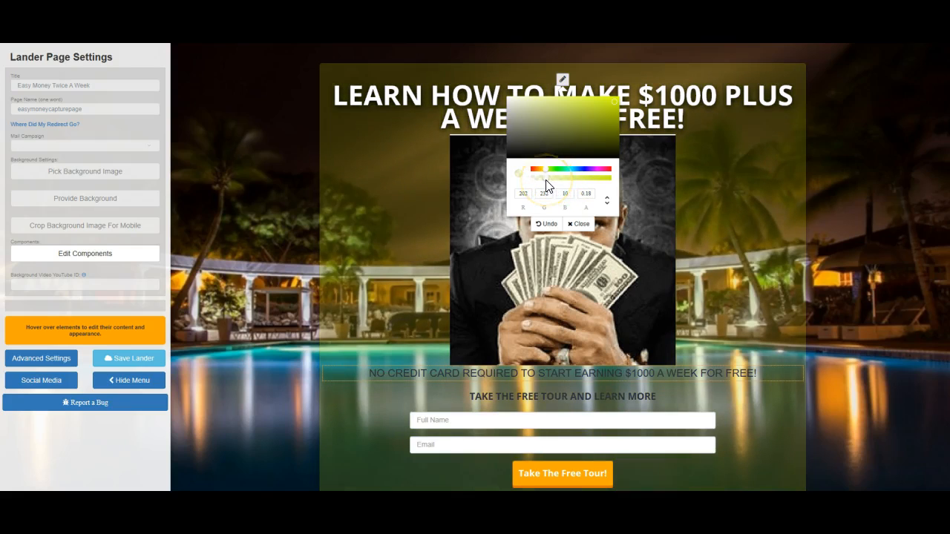
# Change the content box's background colour to a bright green with low opacity so the background image shows through.
pyautogui.click(557, 170)
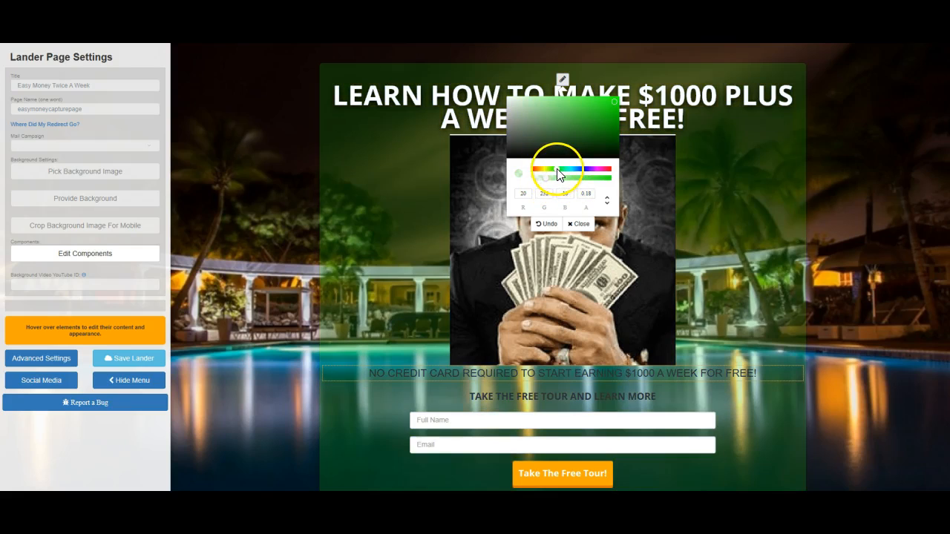
pyautogui.moveTo(555, 192); pyautogui.dragTo(540, 185)
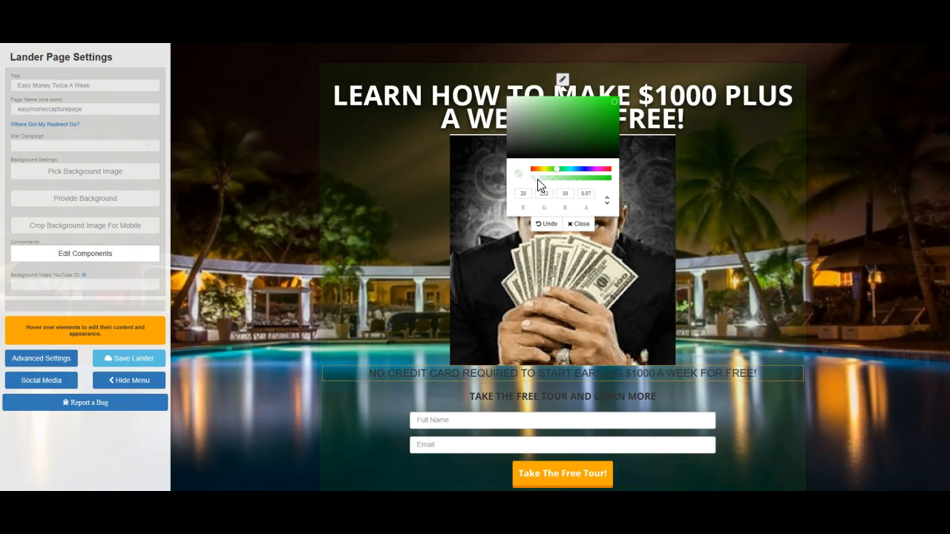
pyautogui.moveTo(539, 185); pyautogui.dragTo(544, 186)
pyautogui.click(616, 102)
pyautogui.moveTo(616, 102); pyautogui.dragTo(619, 99)
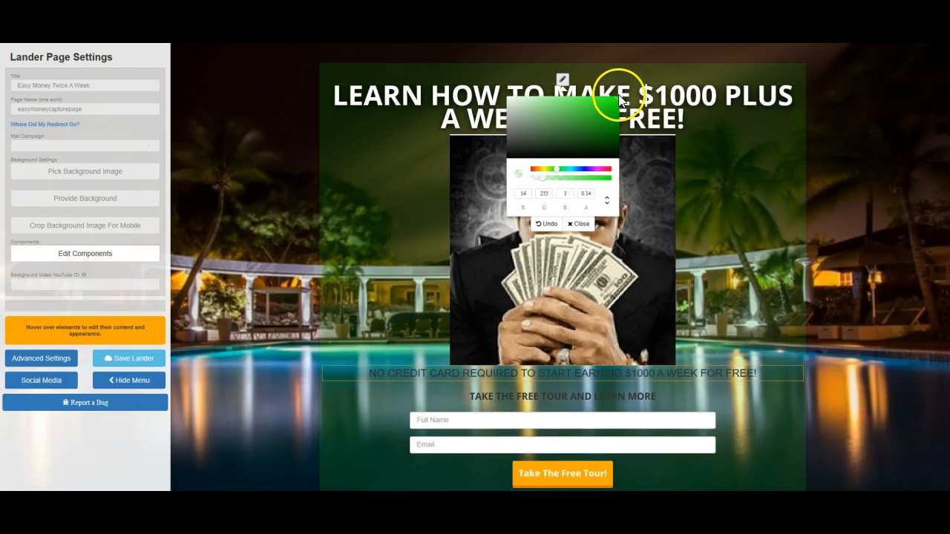
pyautogui.click(545, 182)
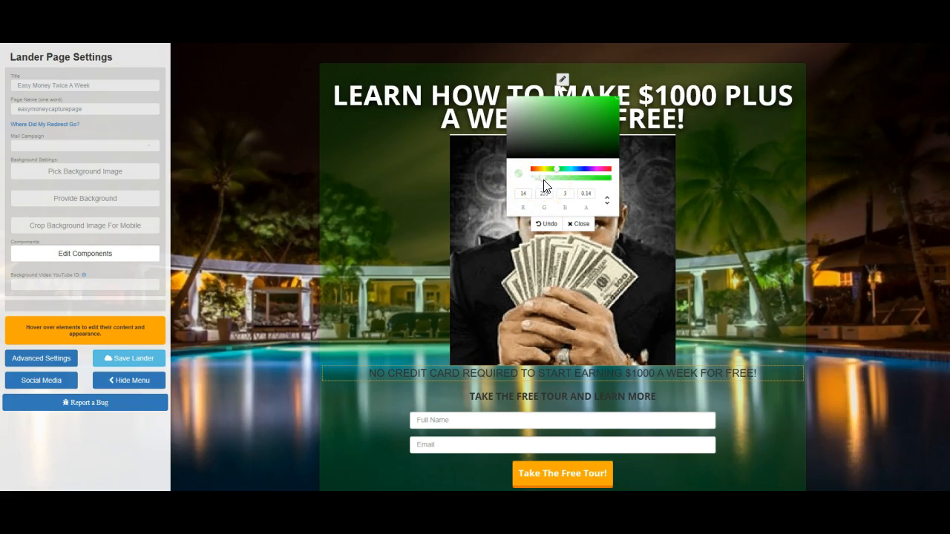
pyautogui.click(585, 224)
pyautogui.moveTo(585, 223)
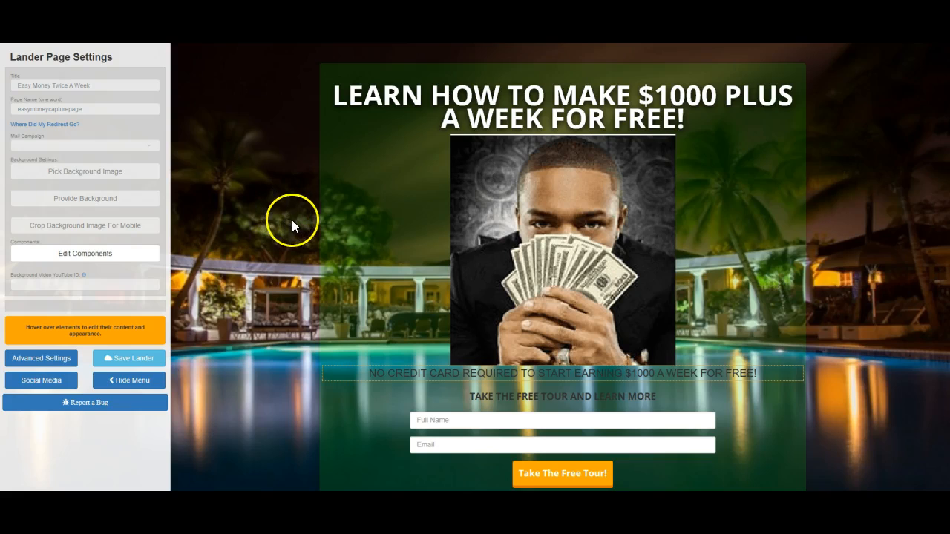
# Change the text colour of the main headline above the photo to bright yellow.
pyautogui.moveTo(452, 95)
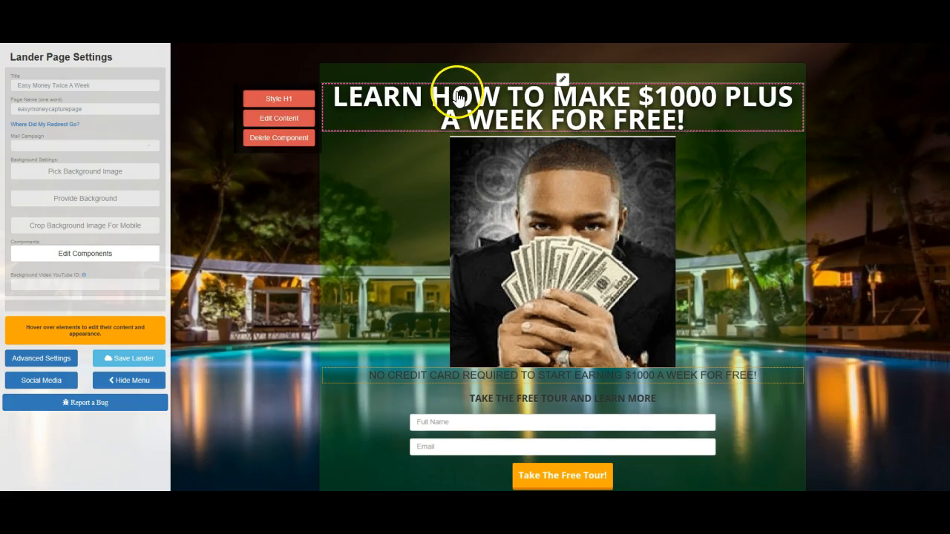
pyautogui.click(296, 99)
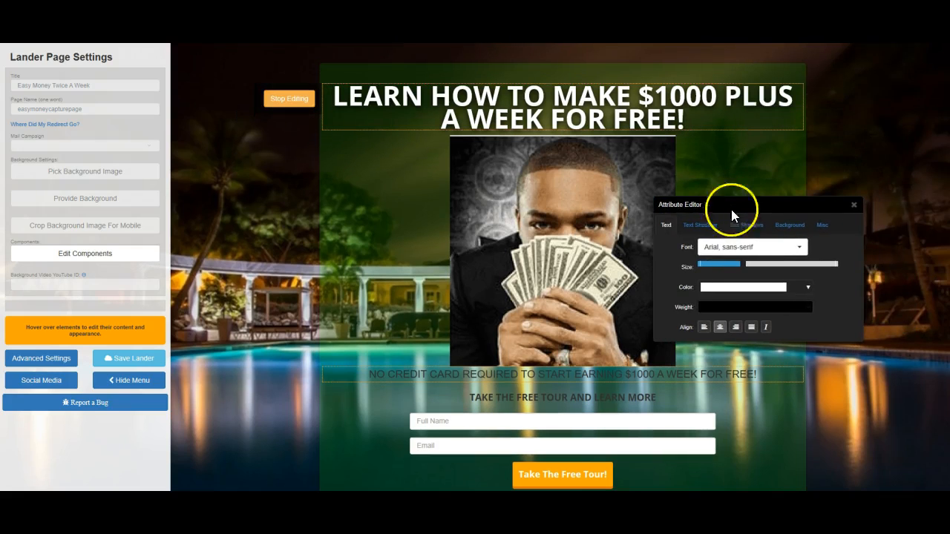
pyautogui.click(808, 291)
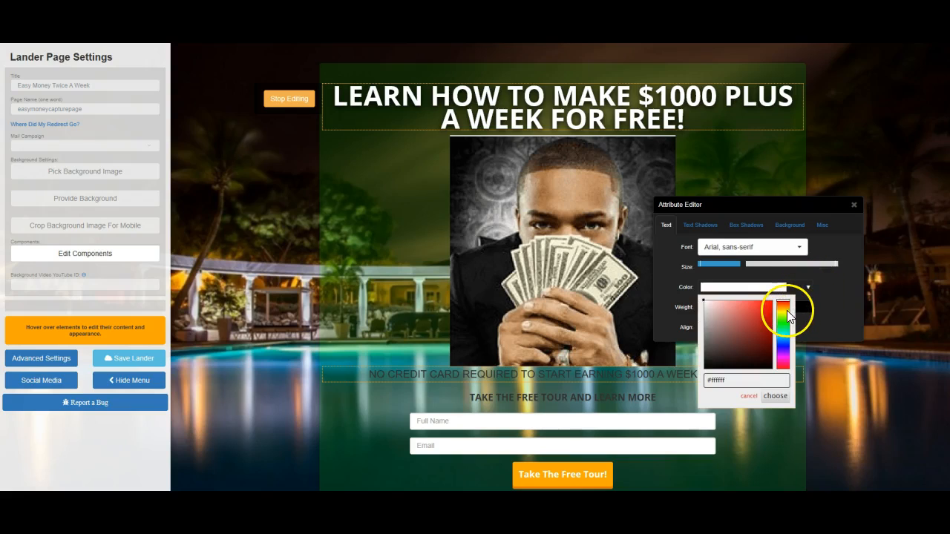
pyautogui.click(785, 312)
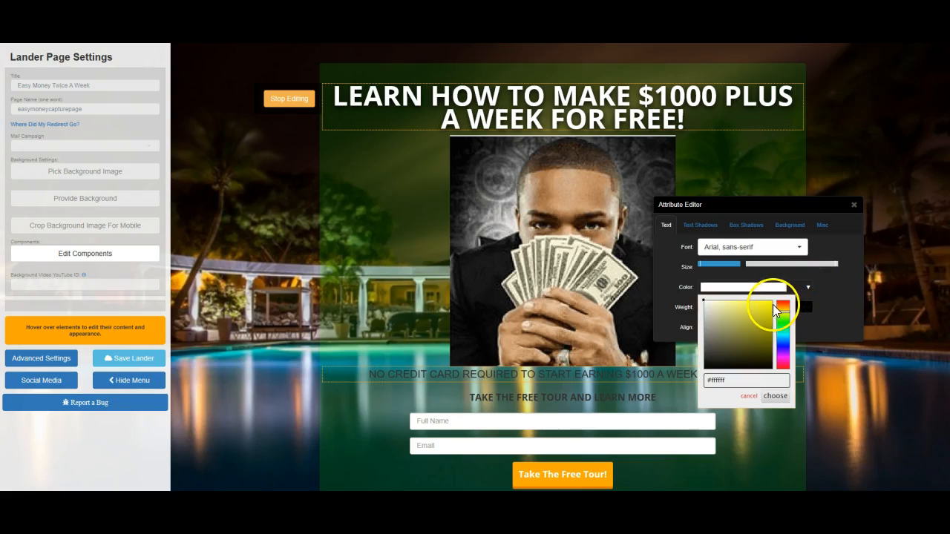
pyautogui.click(773, 304)
pyautogui.click(771, 286)
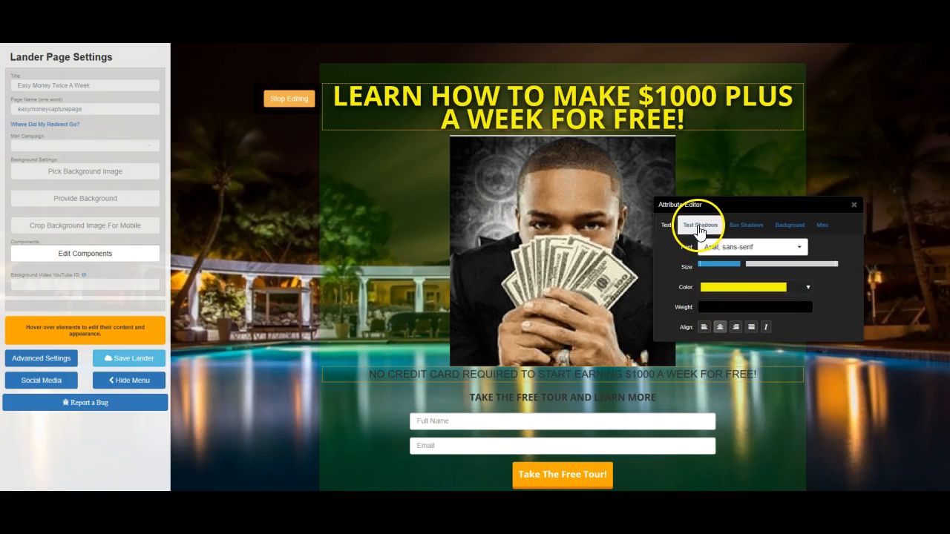
# Give the main headline a black text shadow by increasing its X and Y offsets.
pyautogui.click(699, 227)
pyautogui.click(779, 245)
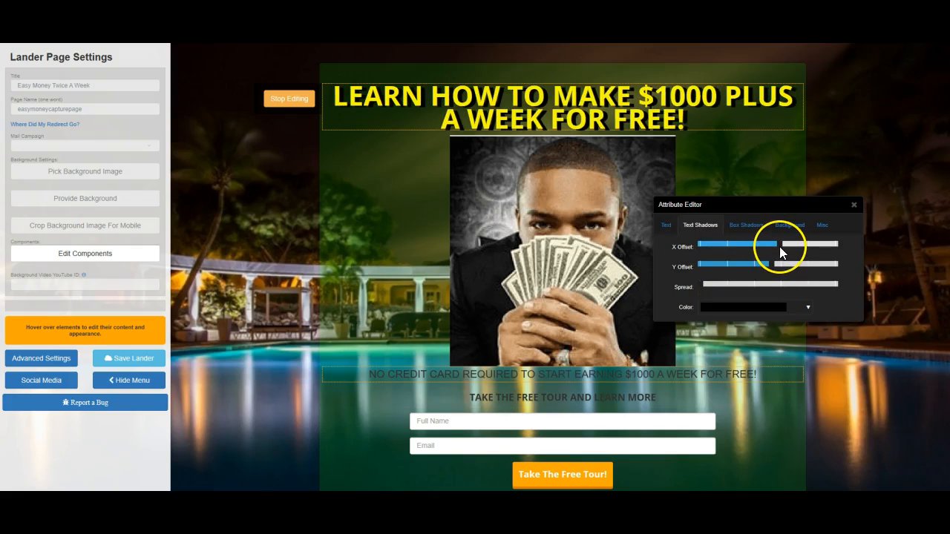
pyautogui.click(775, 264)
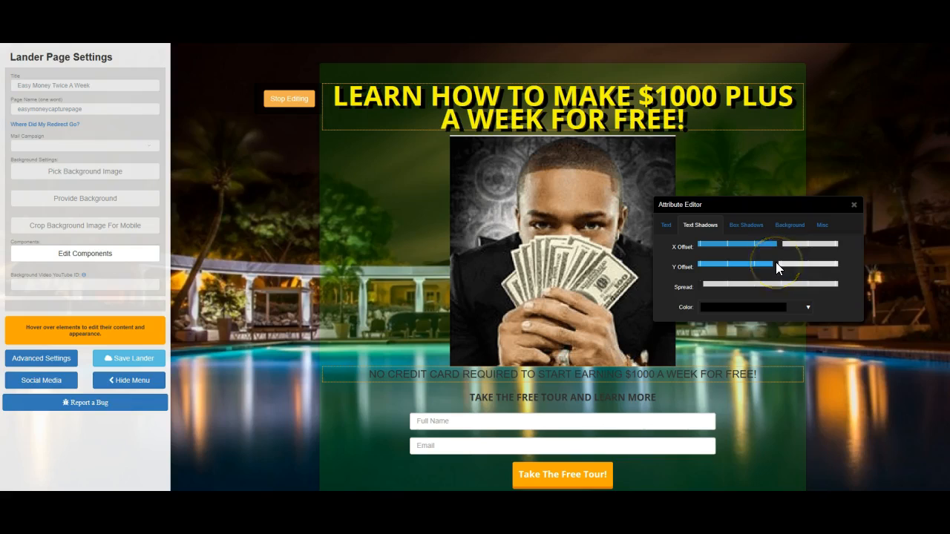
pyautogui.click(735, 254)
# Reduce the main headline's text size and set its font to Arial Black, then finish styling it.
pyautogui.click(663, 227)
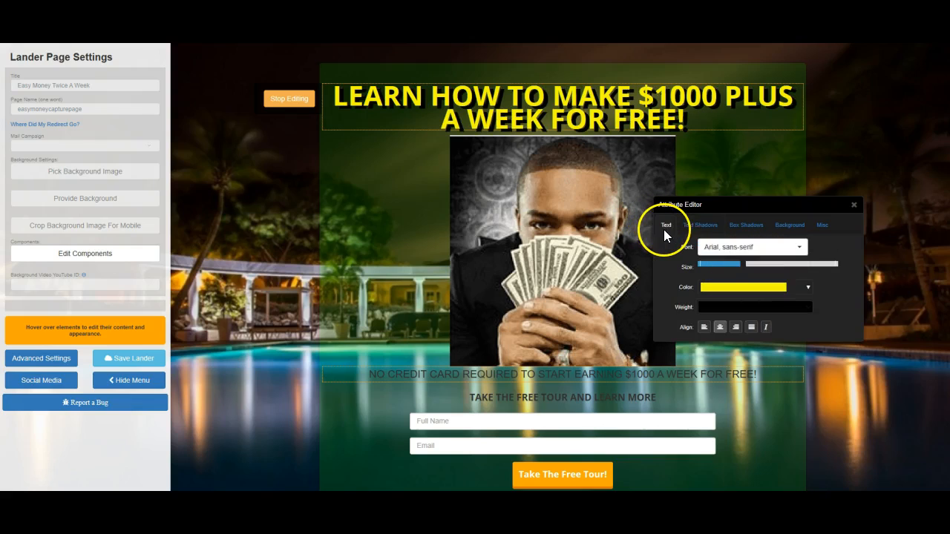
pyautogui.click(732, 263)
pyautogui.moveTo(733, 260); pyautogui.dragTo(725, 262)
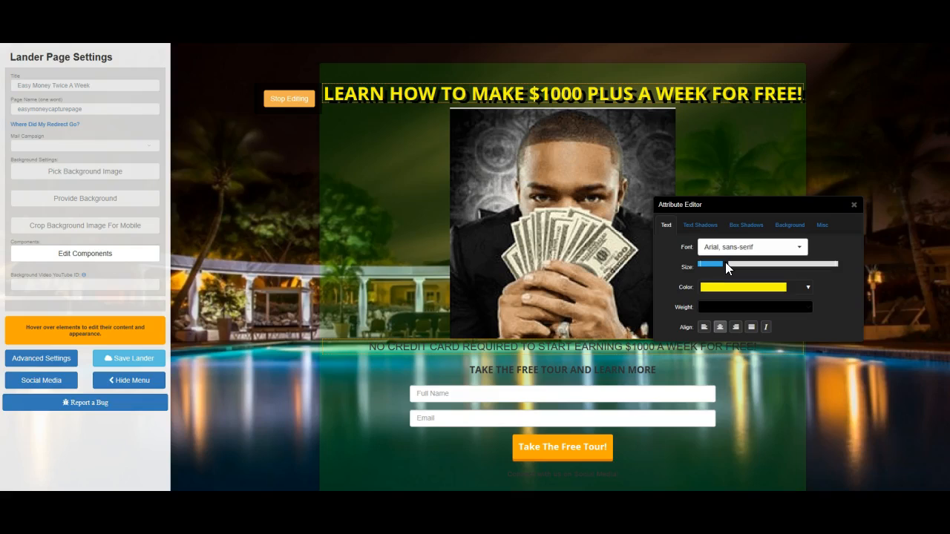
pyautogui.click(802, 253)
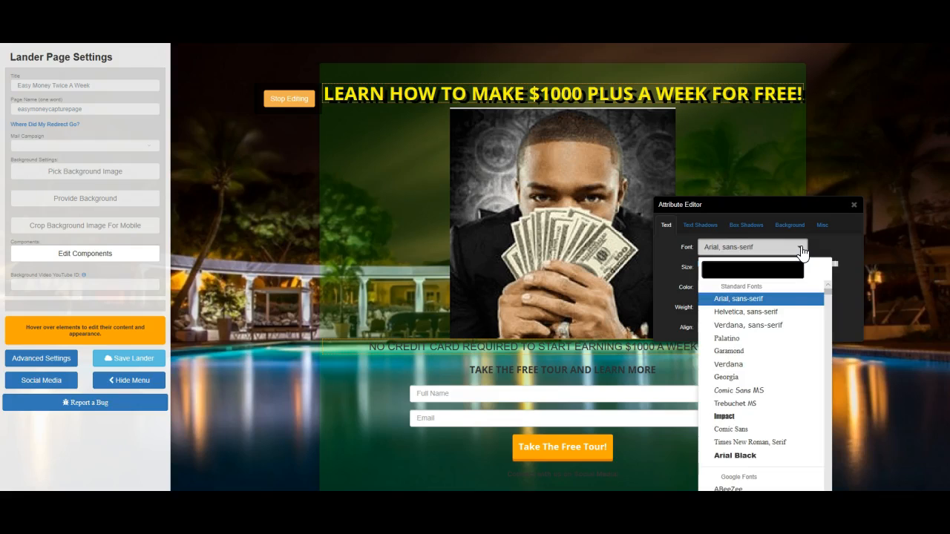
pyautogui.click(722, 461)
pyautogui.moveTo(727, 264); pyautogui.dragTo(730, 264)
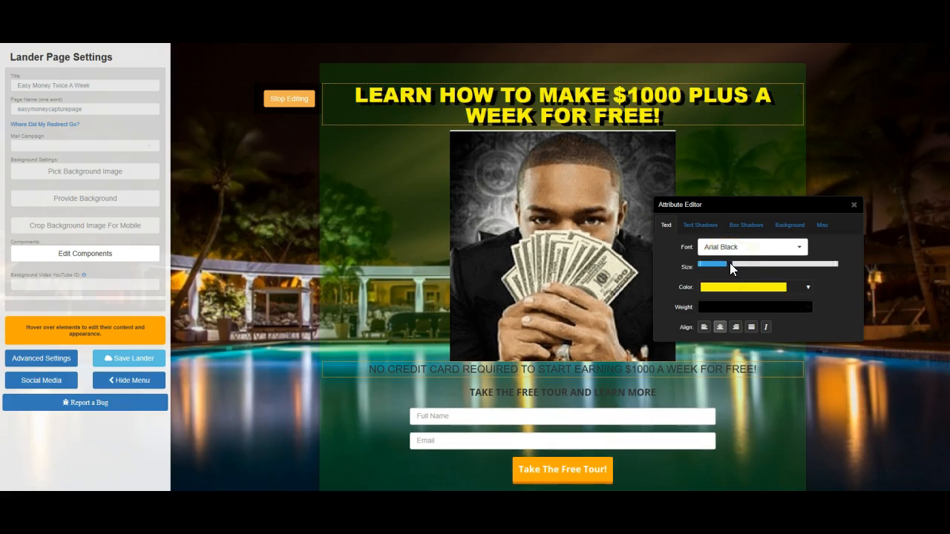
pyautogui.click(853, 206)
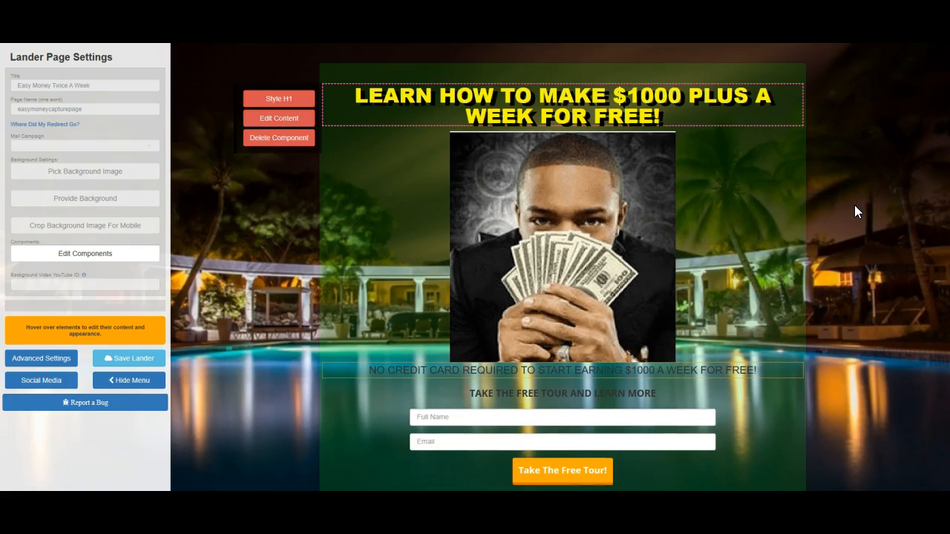
# Restyle the "NO CREDIT CARD REQUIRED" line below the photo as larger white text in Arial Black.
pyautogui.moveTo(479, 362)
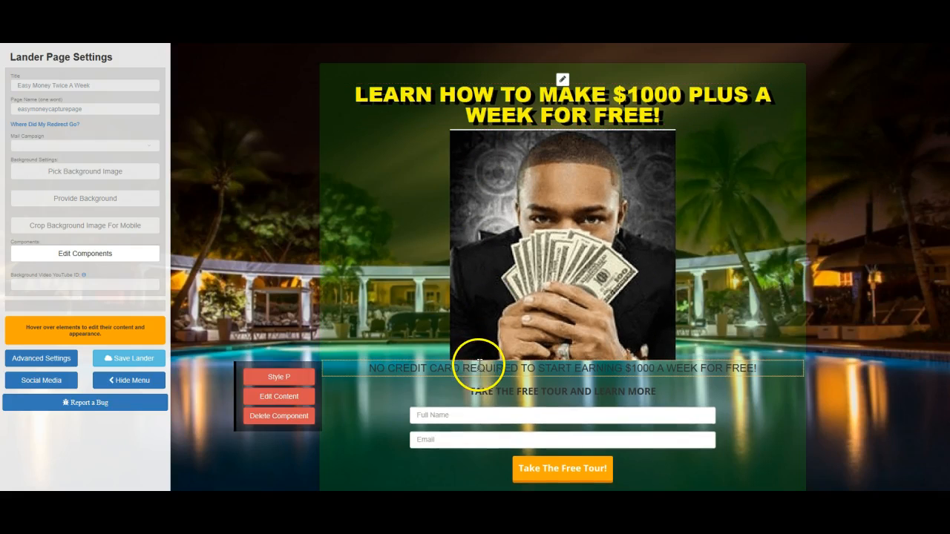
pyautogui.click(289, 379)
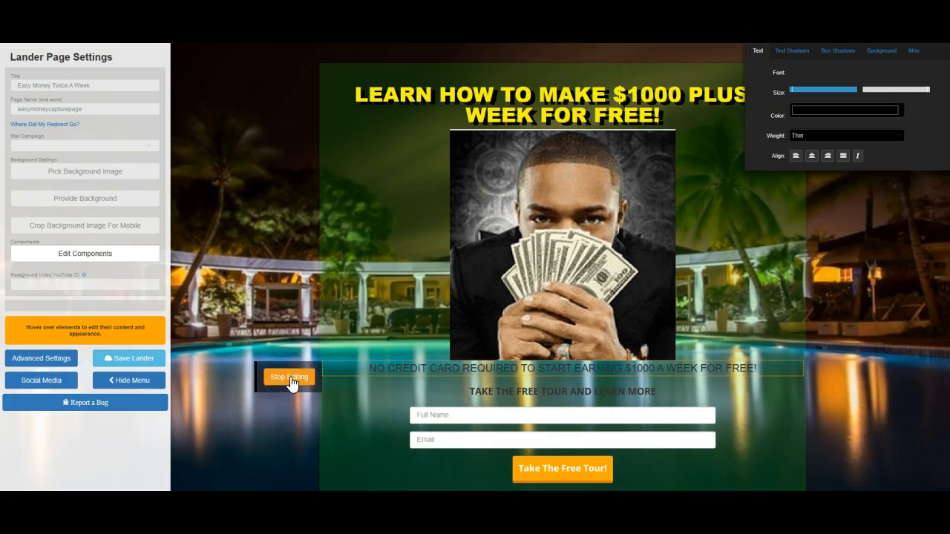
pyautogui.moveTo(802, 35); pyautogui.dragTo(807, 106)
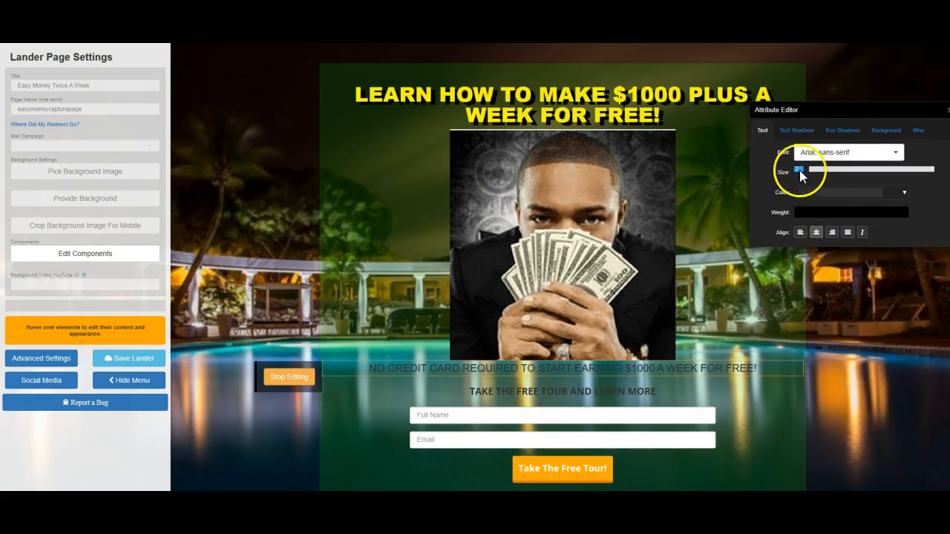
pyautogui.moveTo(799, 171); pyautogui.dragTo(820, 172)
pyautogui.click(904, 195)
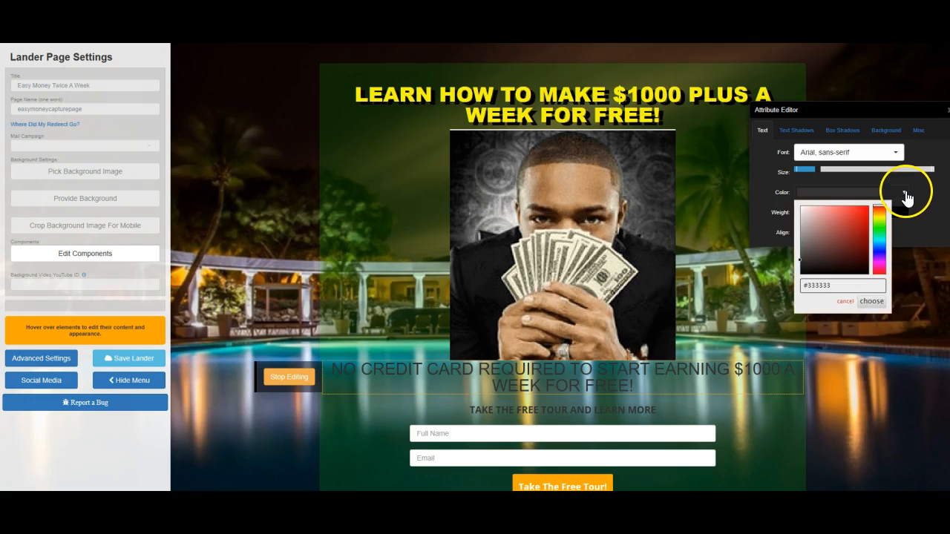
pyautogui.click(804, 209)
pyautogui.click(832, 180)
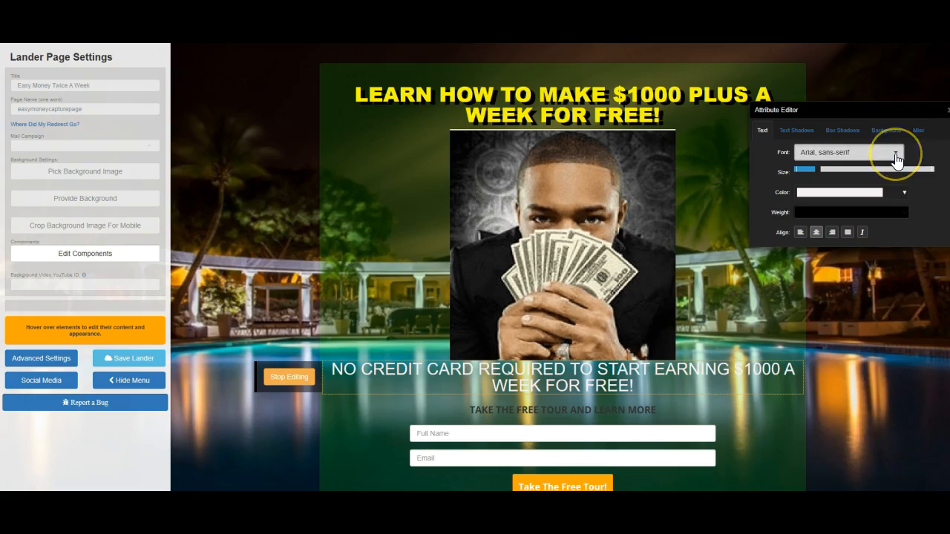
pyautogui.click(896, 160)
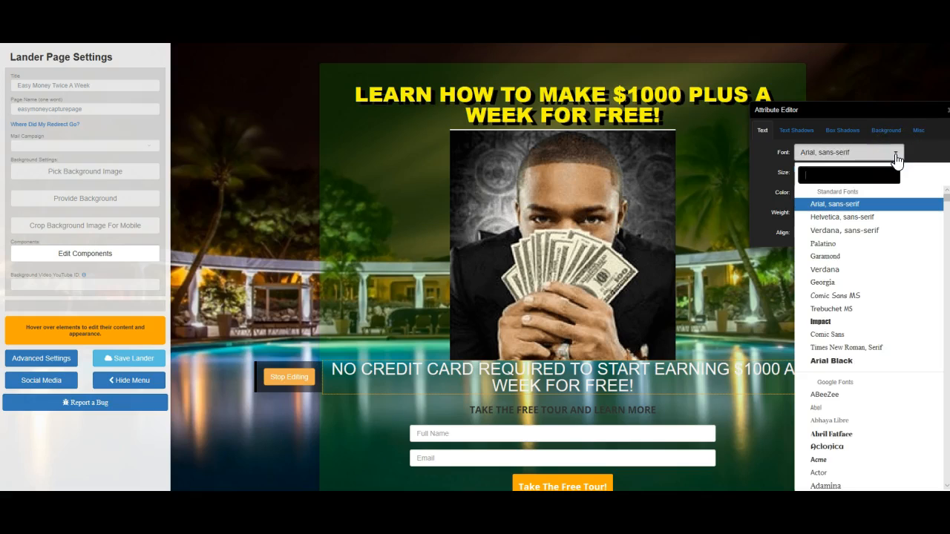
pyautogui.click(839, 364)
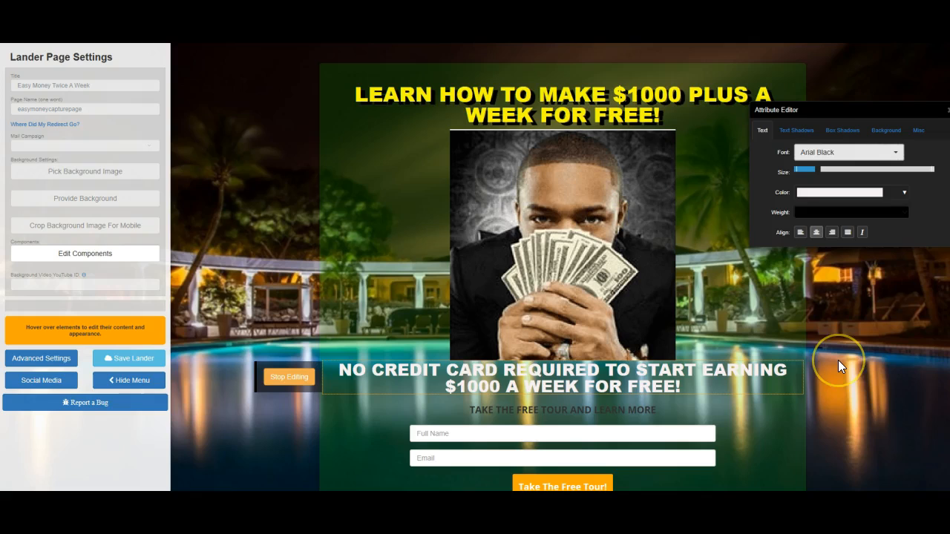
# Add a black text shadow to the "NO CREDIT CARD REQUIRED" line with slight X and Y offsets and some spread.
pyautogui.click(788, 131)
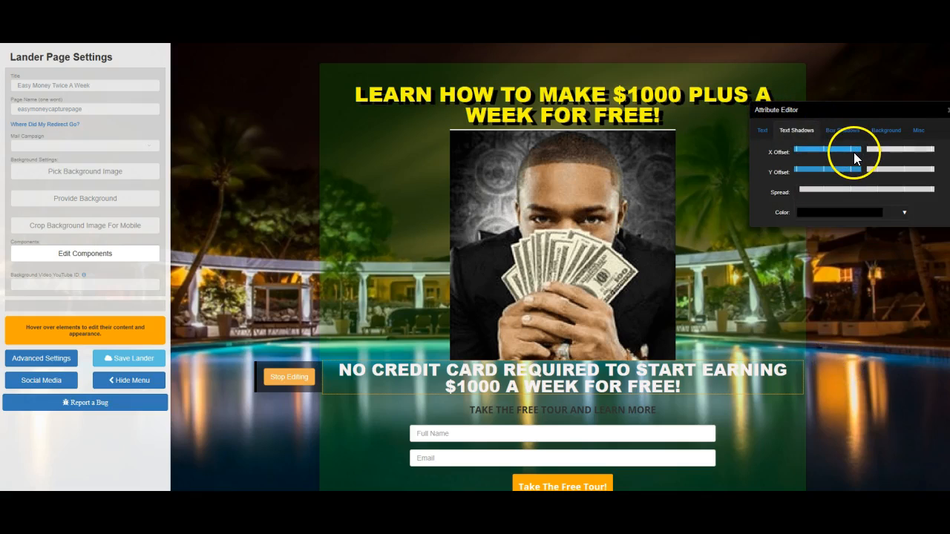
pyautogui.moveTo(862, 151); pyautogui.dragTo(865, 151)
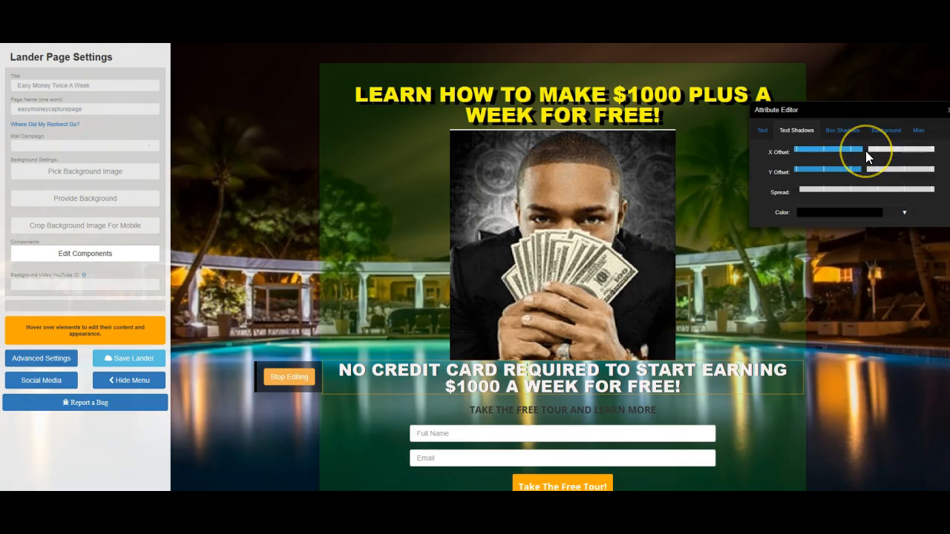
pyautogui.click(864, 172)
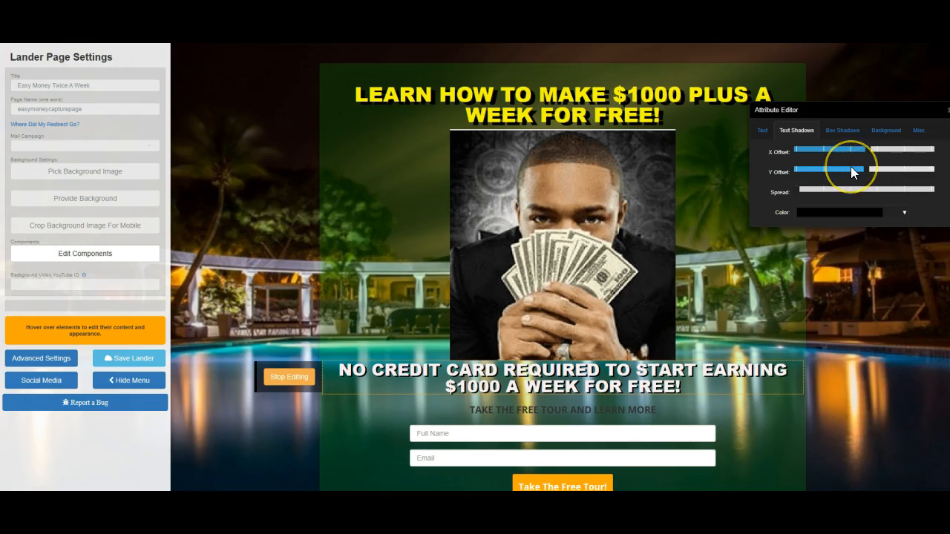
pyautogui.click(843, 134)
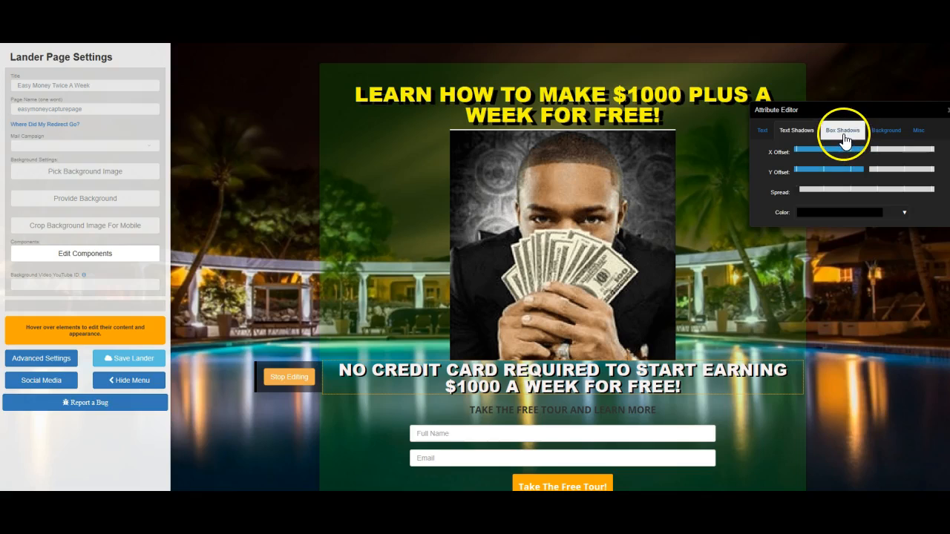
pyautogui.moveTo(798, 187); pyautogui.dragTo(814, 188)
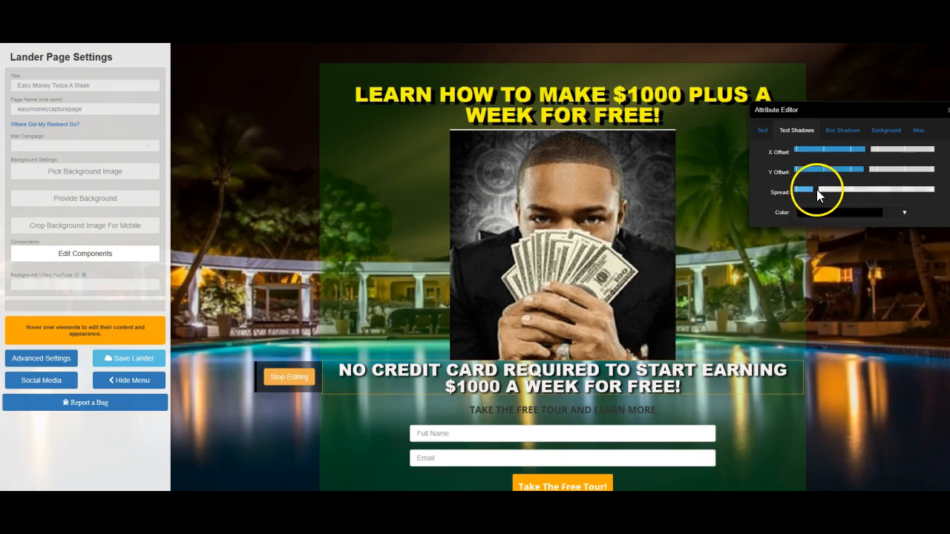
# Slightly reduce the text size of the "NO CREDIT CARD REQUIRED" line and stop editing it.
pyautogui.click(761, 131)
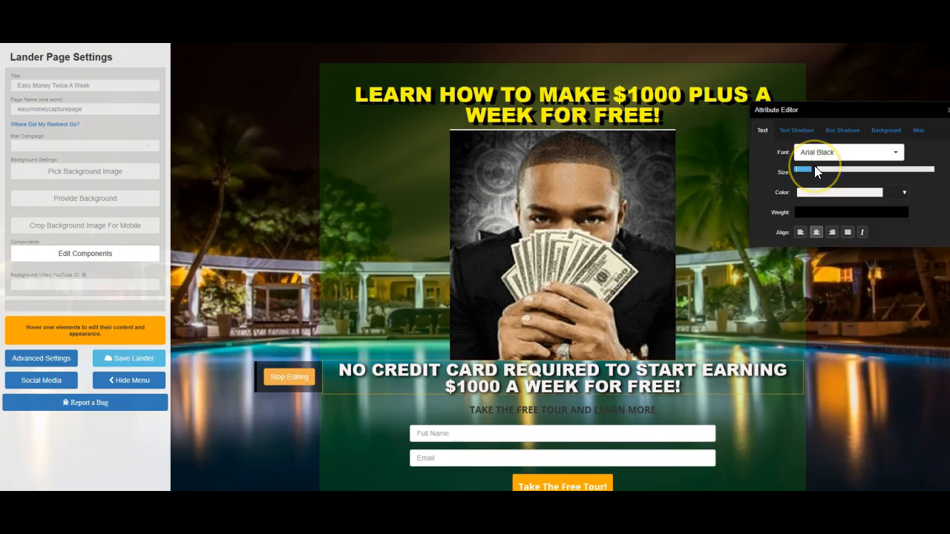
pyautogui.moveTo(813, 165); pyautogui.dragTo(811, 165)
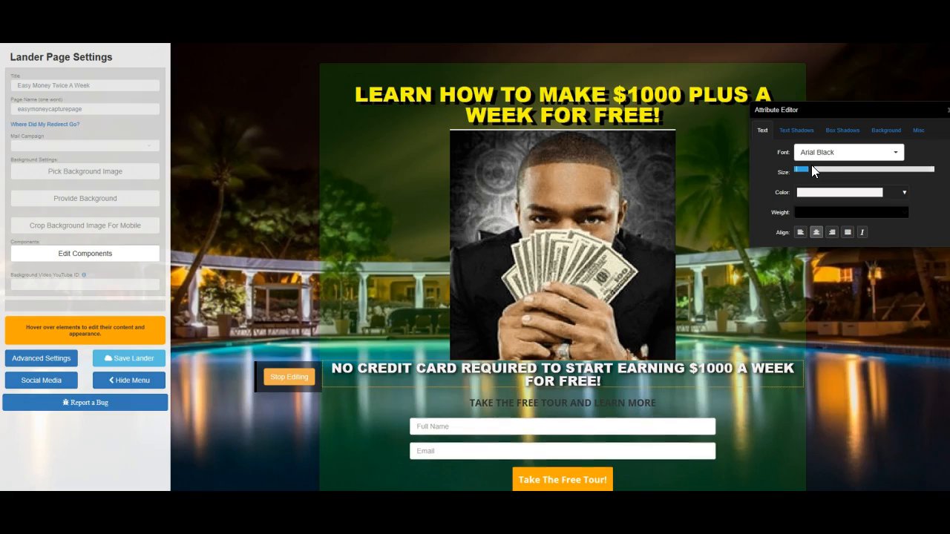
pyautogui.click(297, 378)
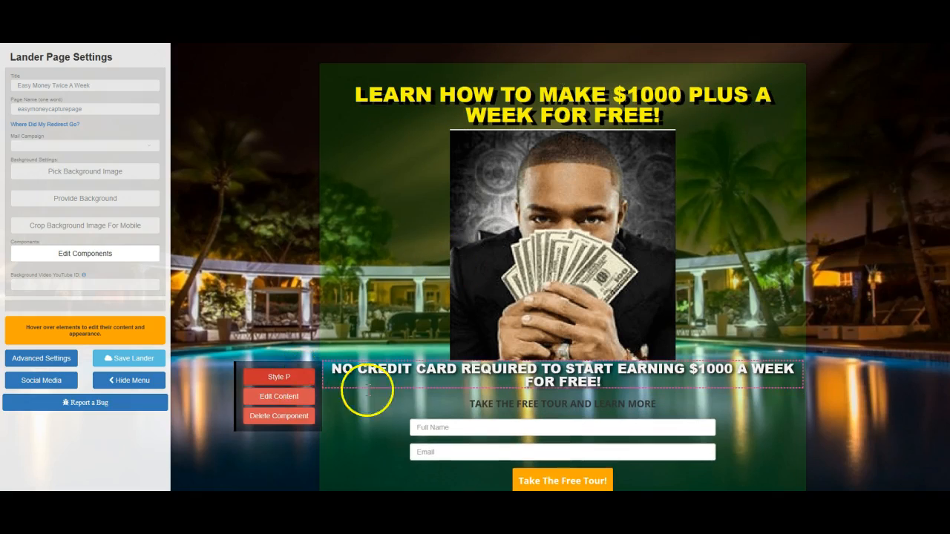
# Delete the "TAKE THE FREE TOUR AND LEARN MORE" subheading above the form and save the lander.
pyautogui.moveTo(456, 405)
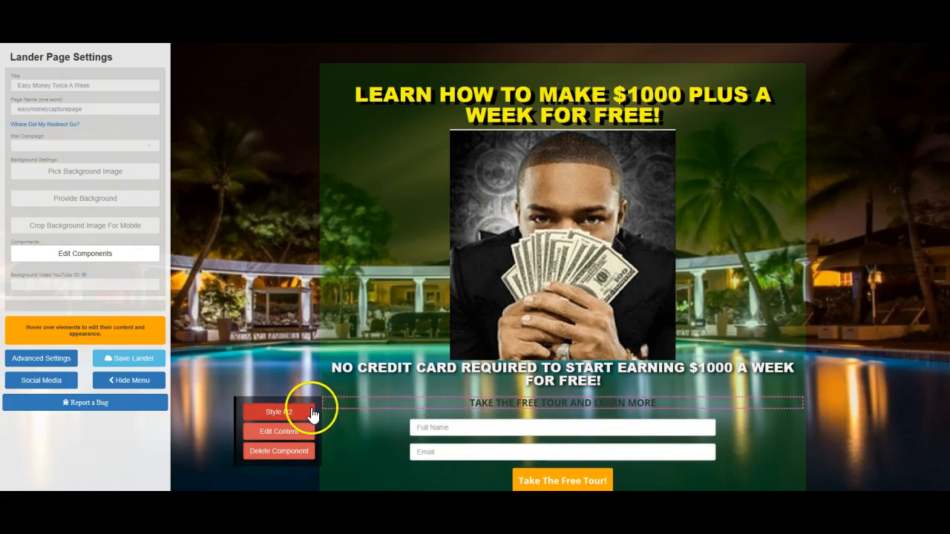
pyautogui.click(305, 450)
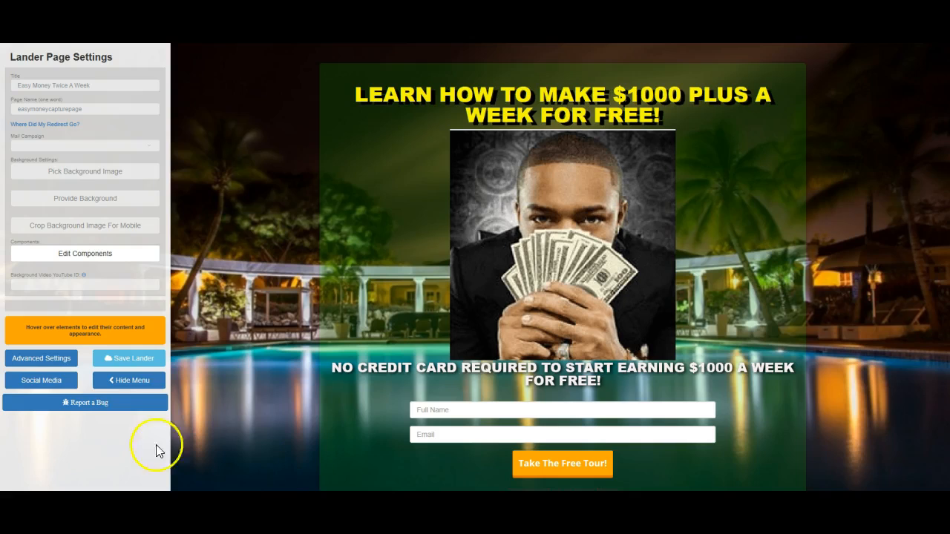
pyautogui.click(123, 363)
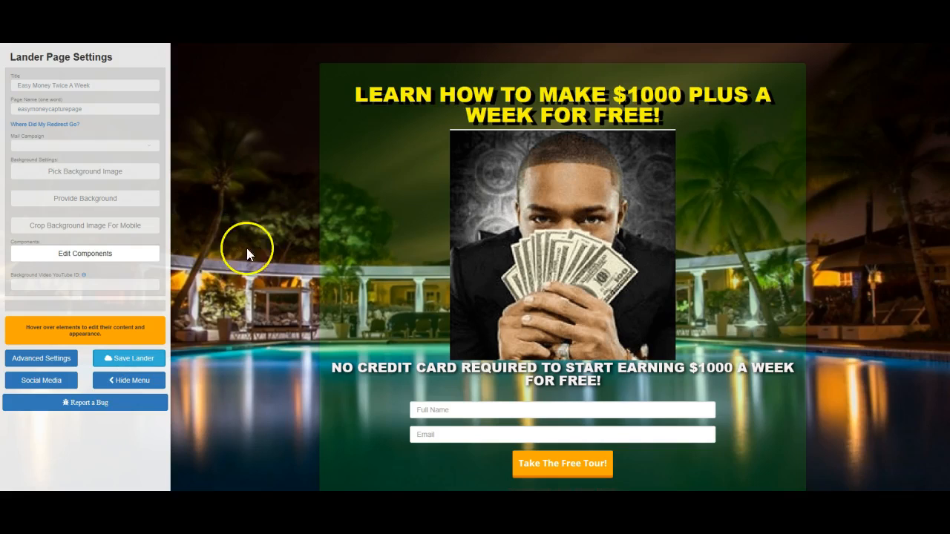
pyautogui.moveTo(436, 127)
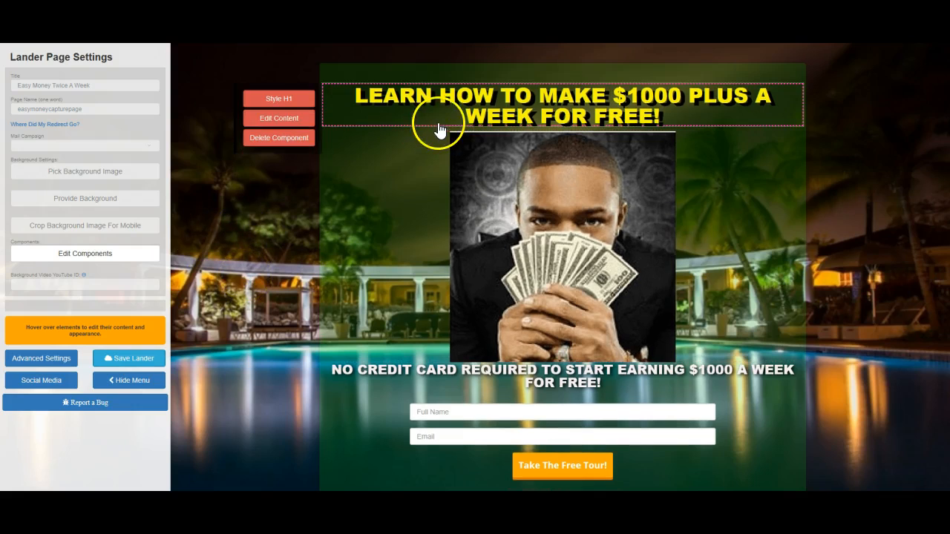
# Color the word "FREE!" red in the main headline above the photo and stop editing it.
pyautogui.click(290, 121)
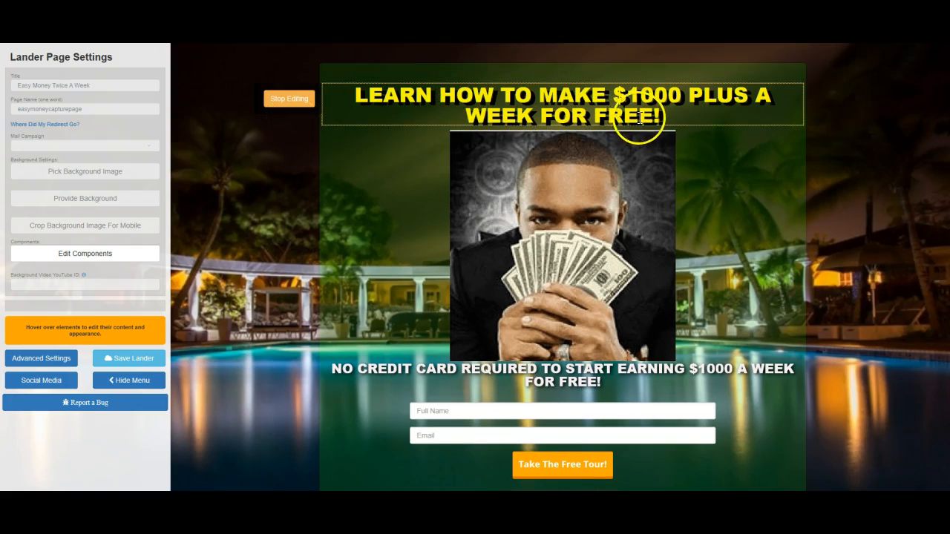
pyautogui.moveTo(662, 115); pyautogui.dragTo(596, 119)
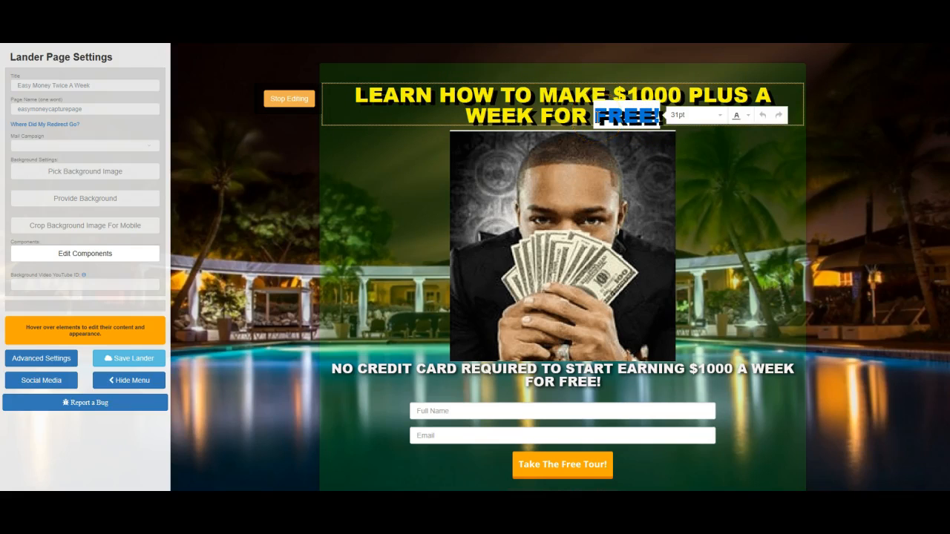
pyautogui.click(748, 116)
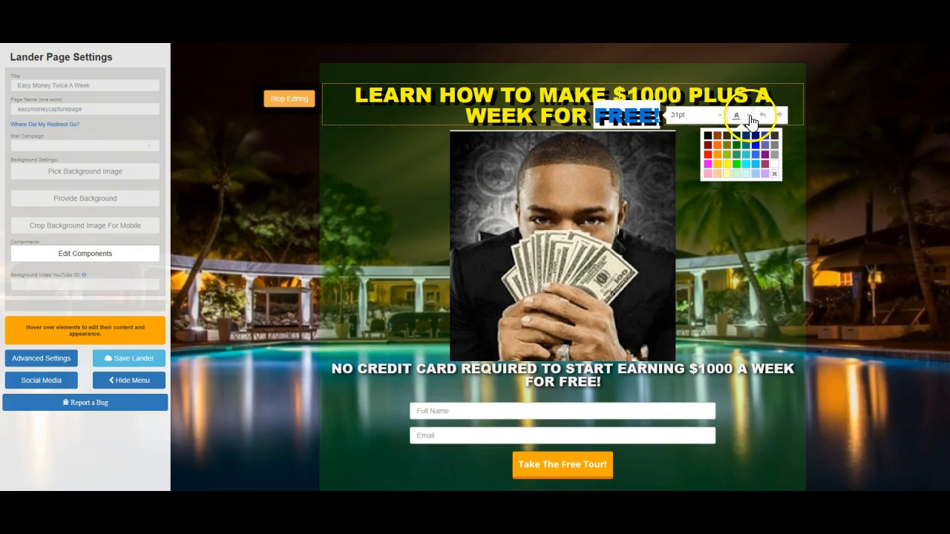
pyautogui.click(707, 156)
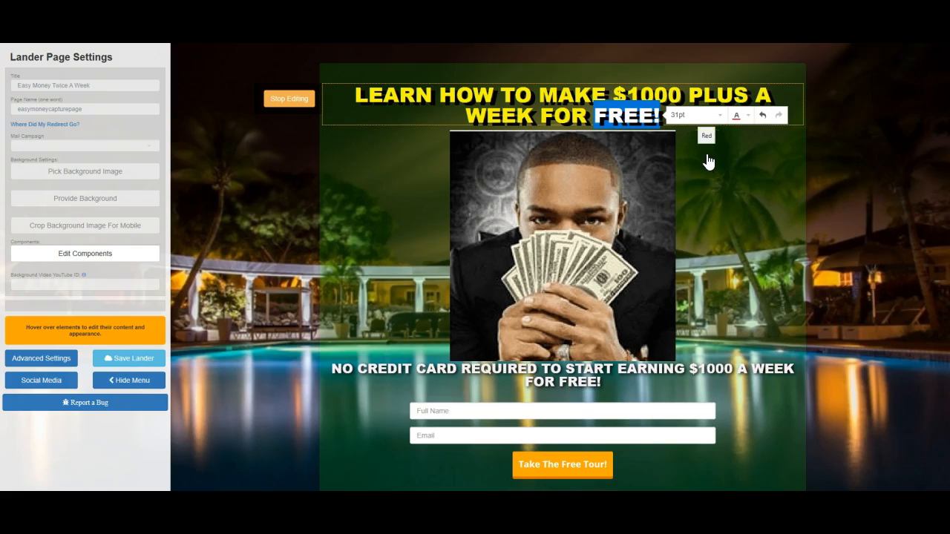
pyautogui.click(782, 166)
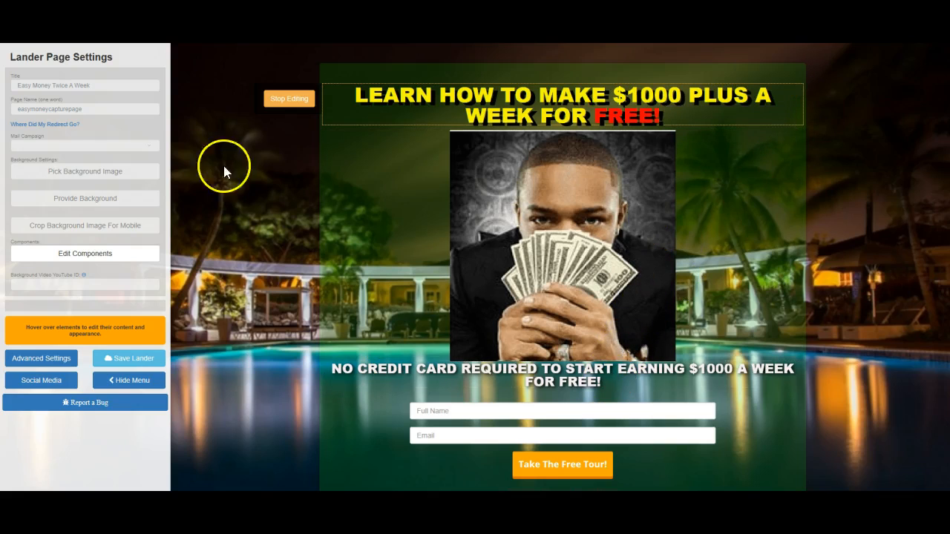
pyautogui.click(290, 97)
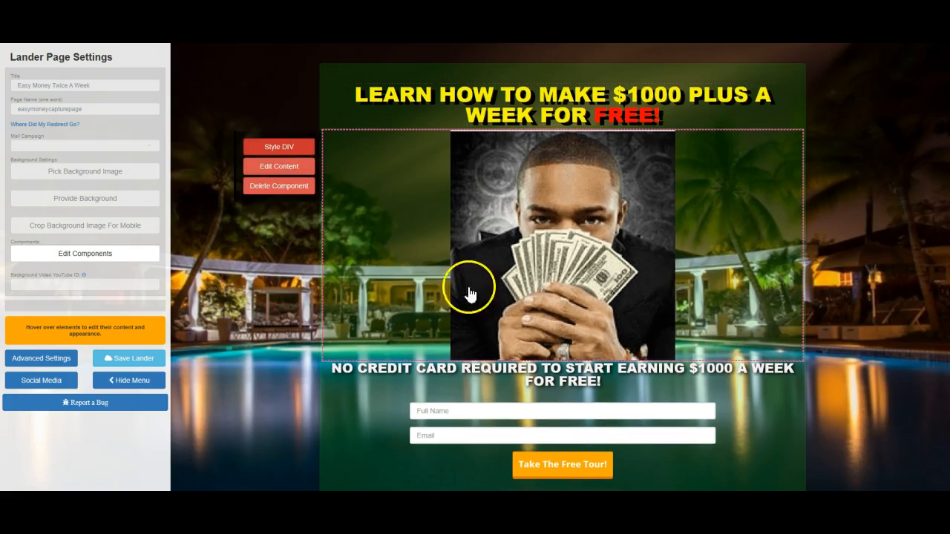
# Color the word "FREE!" red in the "NO CREDIT CARD REQUIRED" line and save the lander.
pyautogui.moveTo(607, 381); pyautogui.dragTo(558, 380)
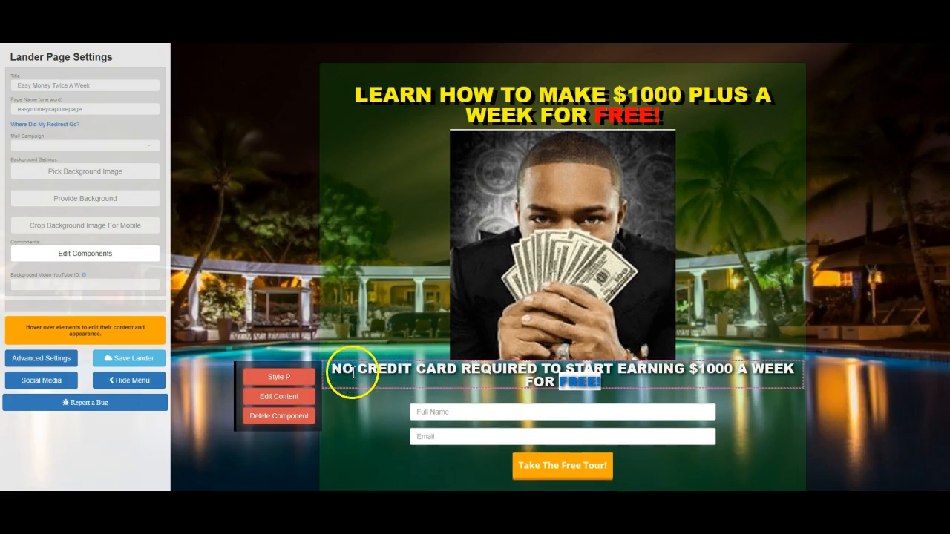
pyautogui.click(298, 399)
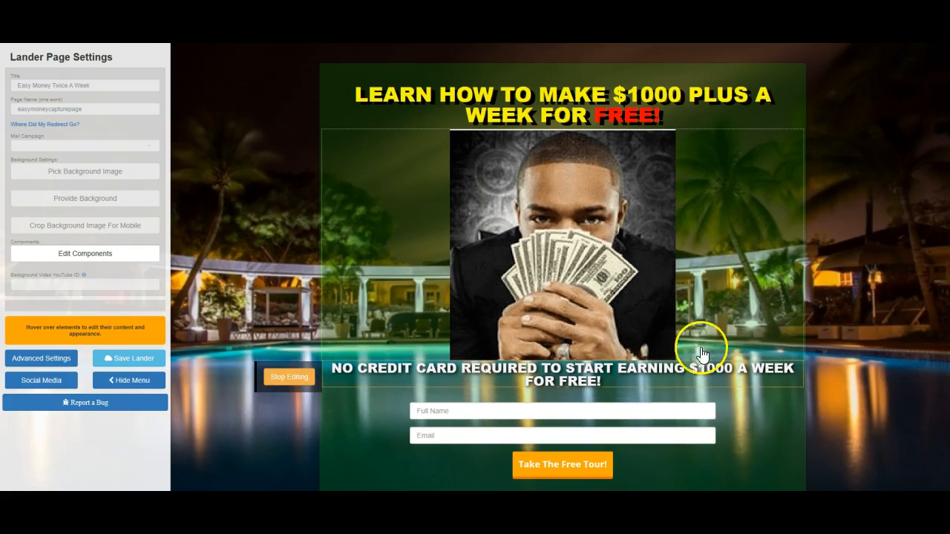
pyautogui.moveTo(619, 382); pyautogui.dragTo(564, 382)
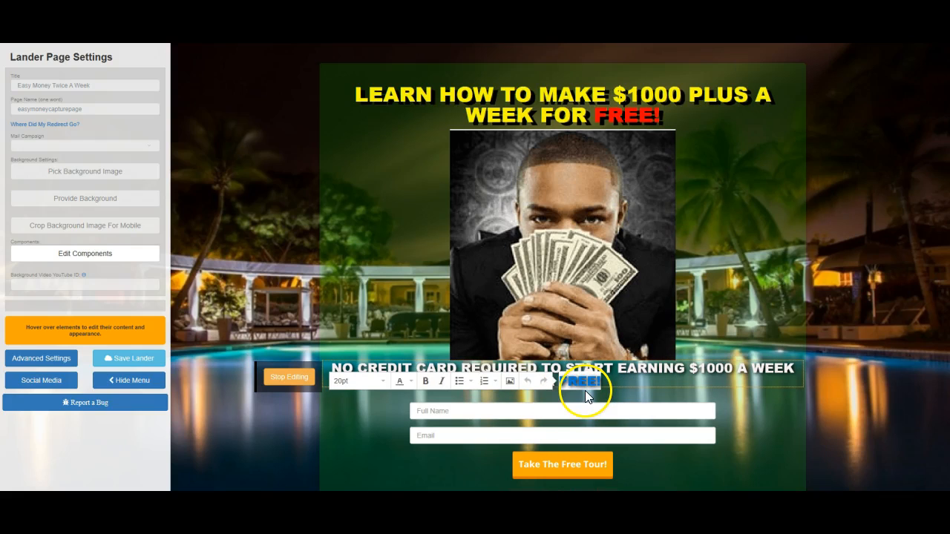
pyautogui.click(411, 382)
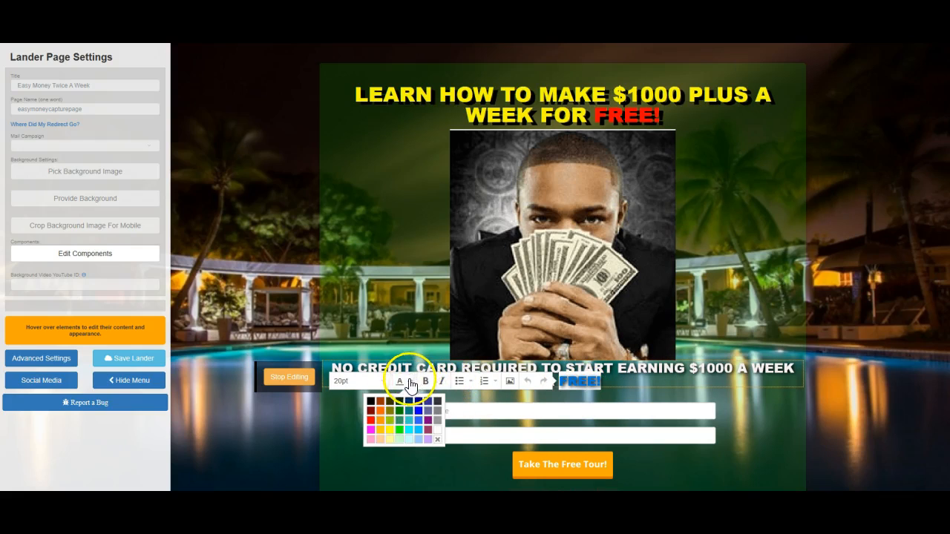
pyautogui.click(371, 420)
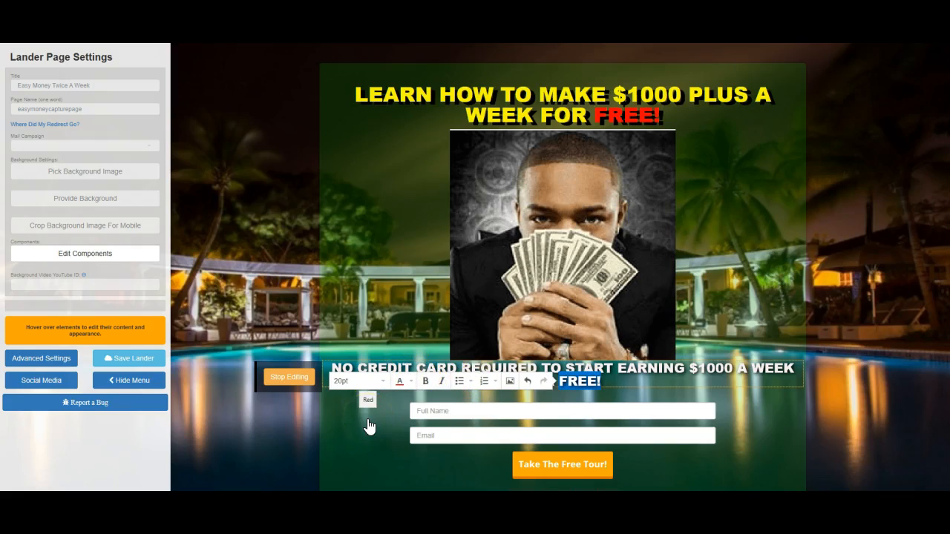
pyautogui.click(304, 336)
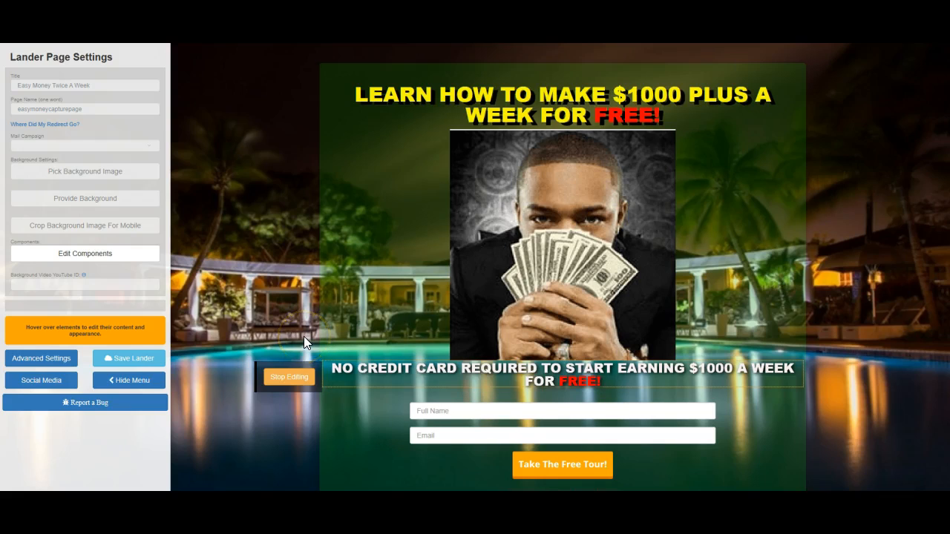
pyautogui.click(283, 378)
pyautogui.rightClick(283, 379)
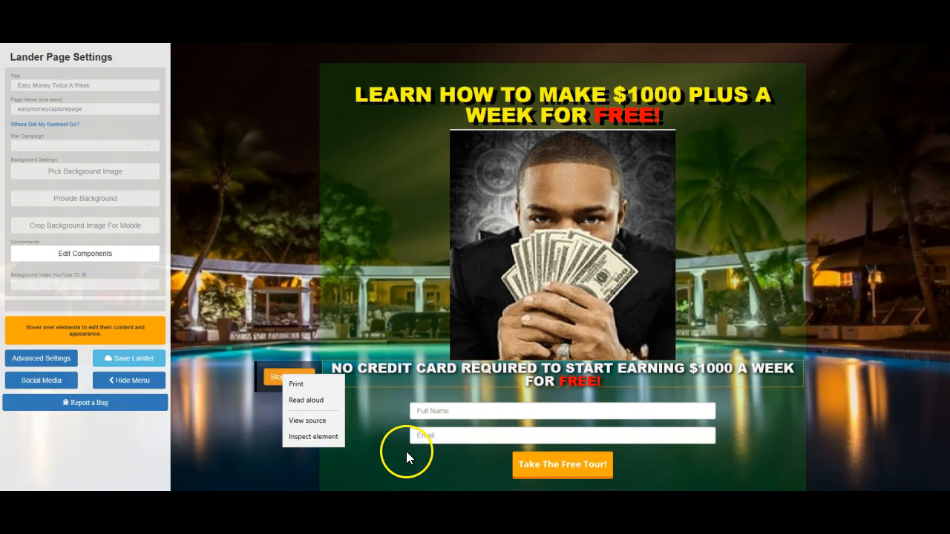
pyautogui.click(275, 380)
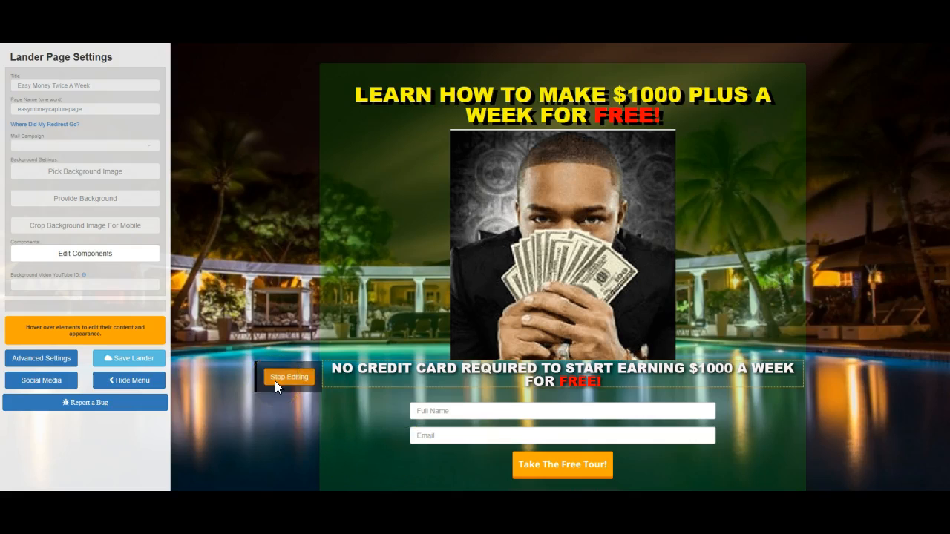
pyautogui.click(275, 380)
pyautogui.click(142, 362)
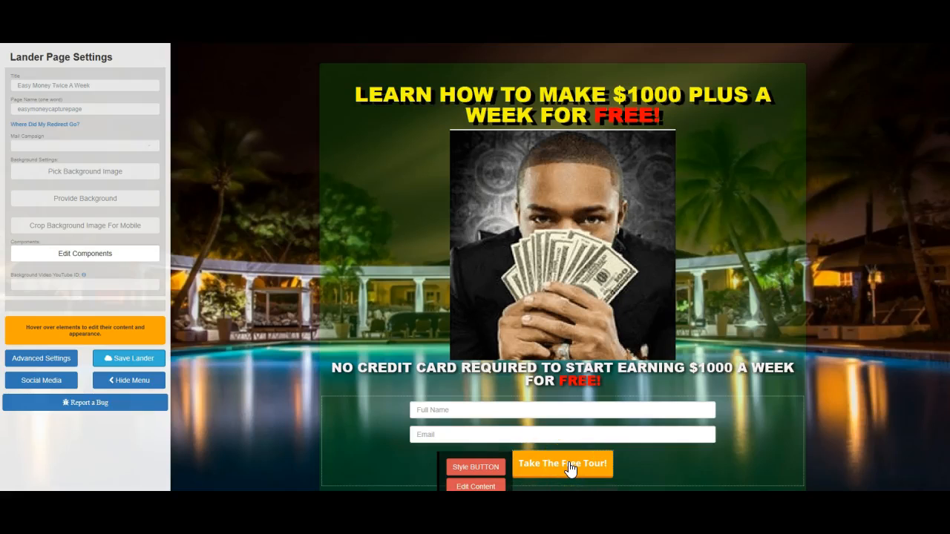
# Change the background color of the "Take The Free Tour!" button to red.
pyautogui.click(480, 467)
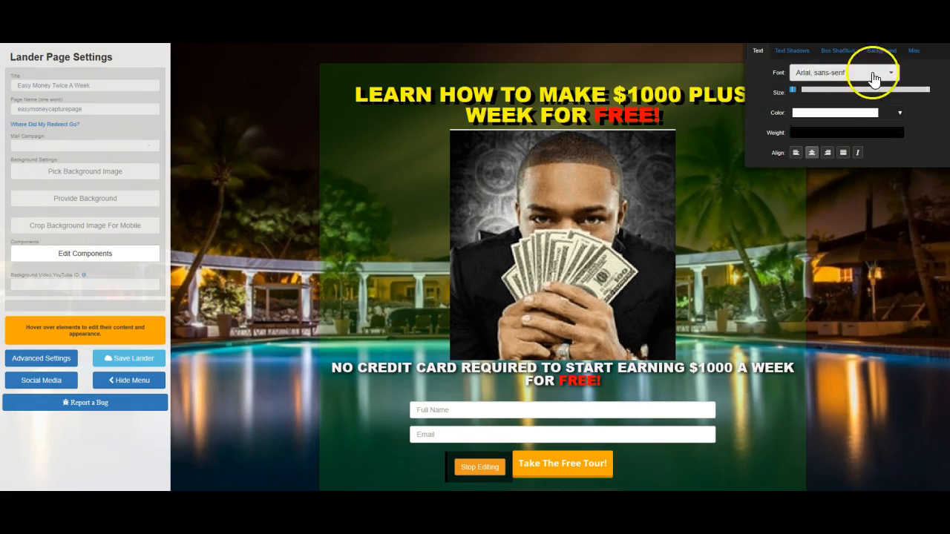
pyautogui.click(878, 53)
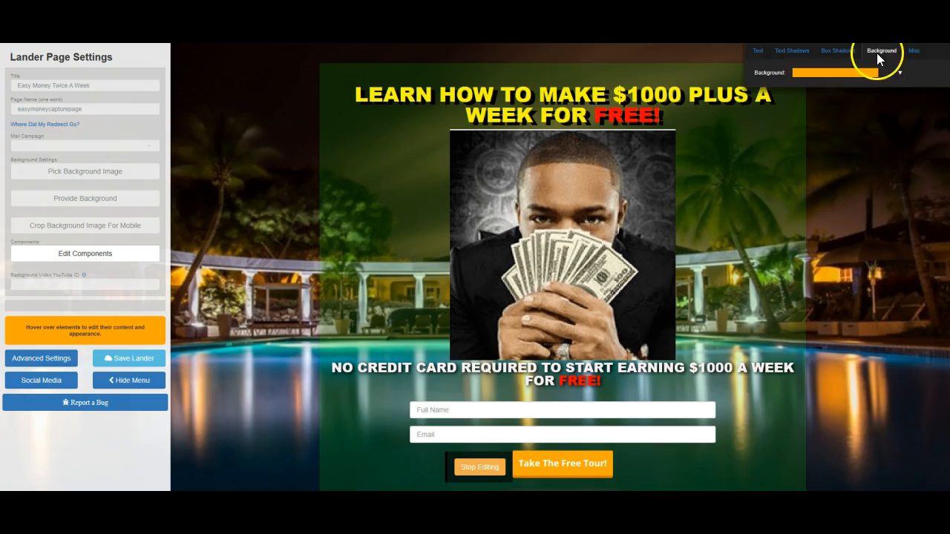
pyautogui.click(899, 73)
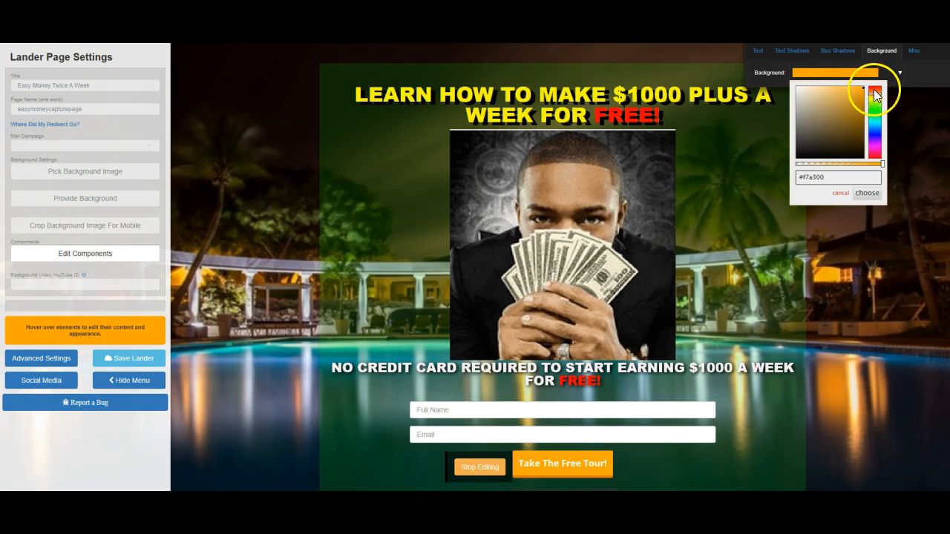
pyautogui.click(871, 89)
pyautogui.click(866, 193)
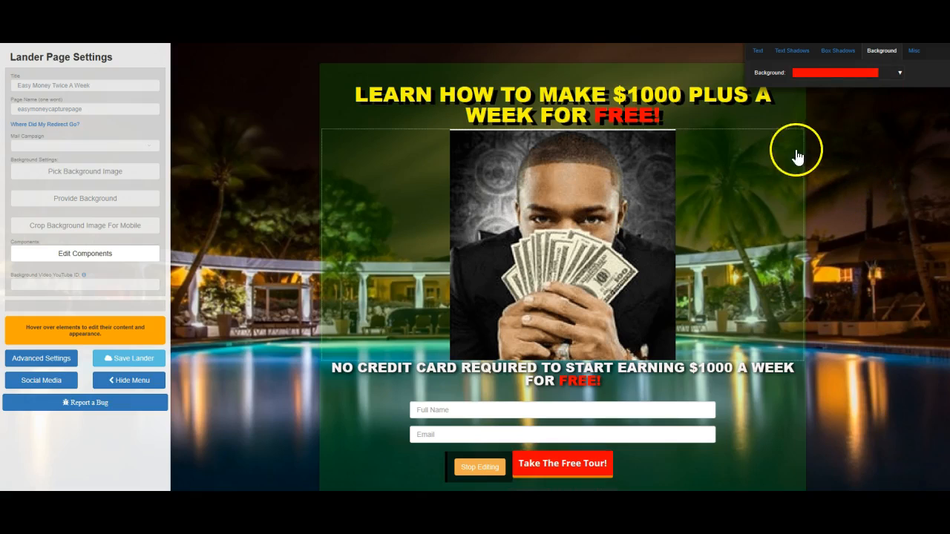
# Adjust the box shadow of the red "Take The Free Tour!" button and save the lander.
pyautogui.click(836, 50)
pyautogui.click(916, 69)
pyautogui.moveTo(871, 71); pyautogui.dragTo(857, 76)
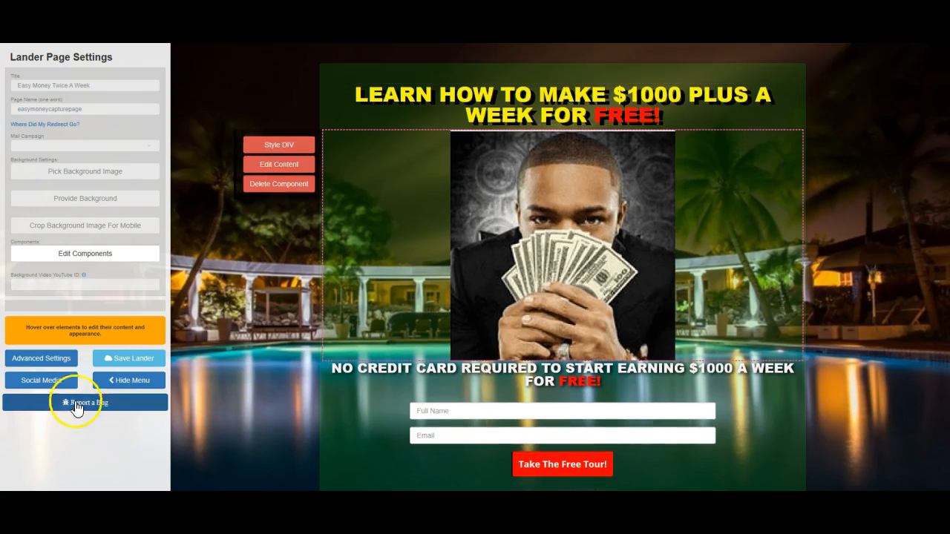
pyautogui.click(123, 361)
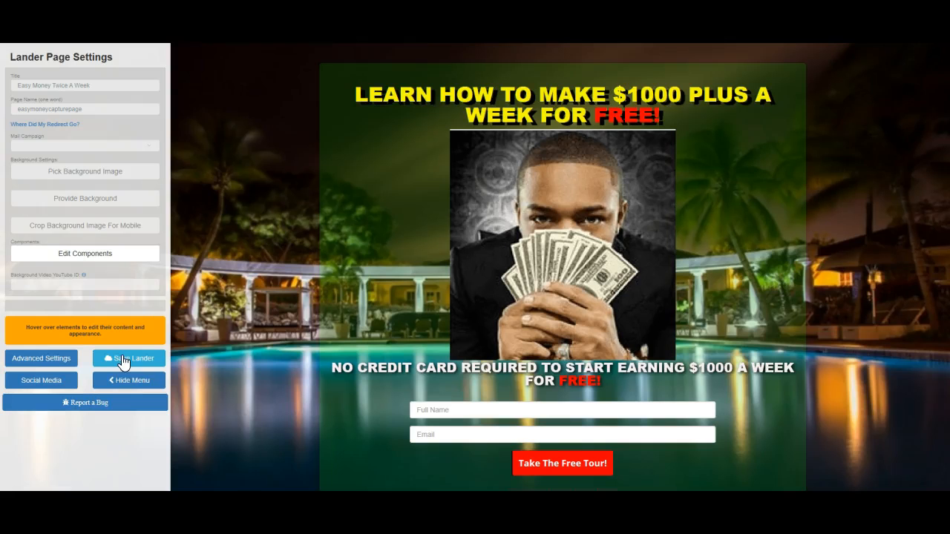
# Replace the words "The Free" in the form button's label with "Click Here".
pyautogui.moveTo(530, 467)
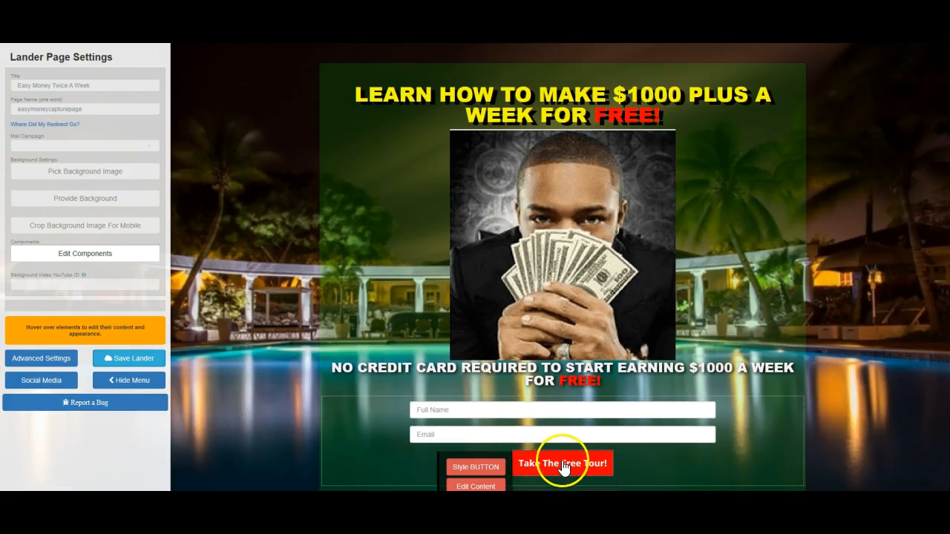
pyautogui.click(478, 486)
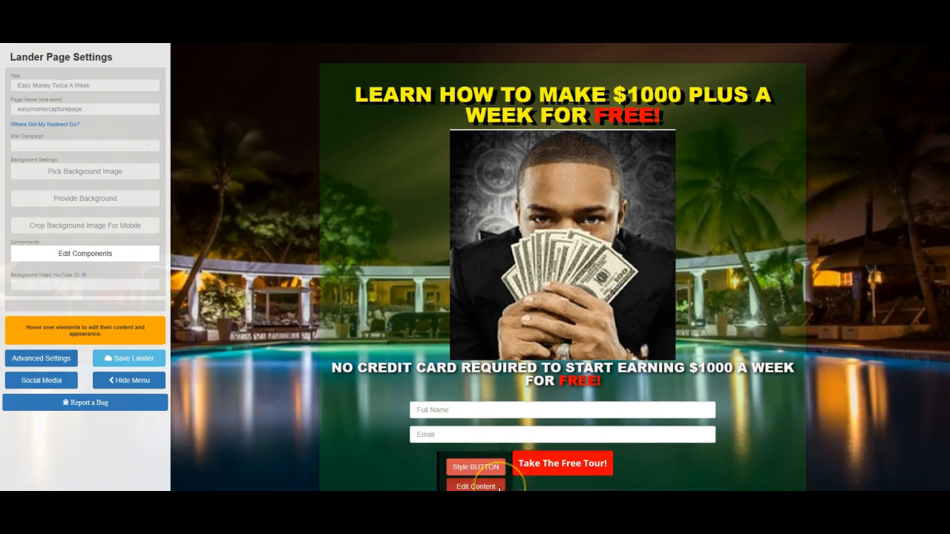
pyautogui.click(540, 474)
pyautogui.press('BackSpace')
pyautogui.press('BackSpace')
pyautogui.press('BackSpace')
pyautogui.press('BackSpace')
pyautogui.write('Here')
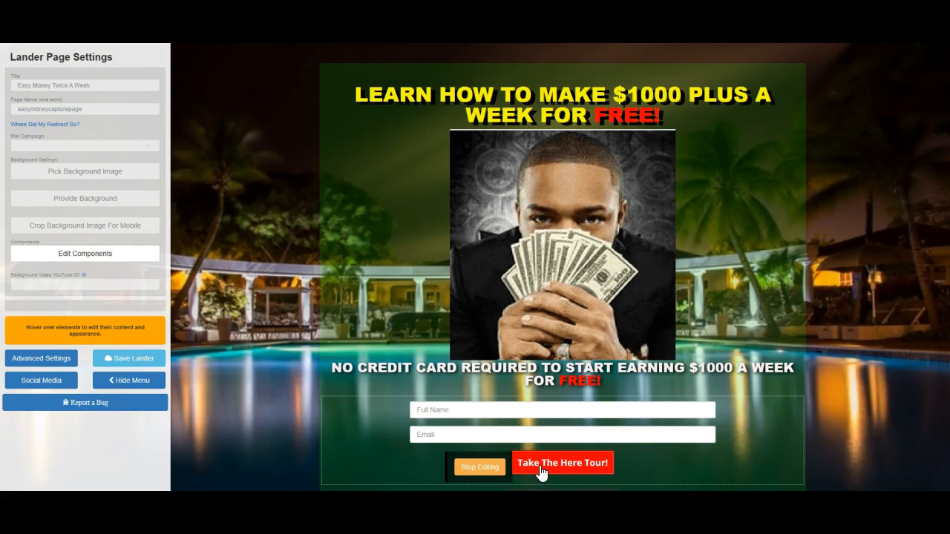
pyautogui.press('BackSpace')
pyautogui.press('BackSpace')
pyautogui.press('BackSpace')
pyautogui.write('Click')
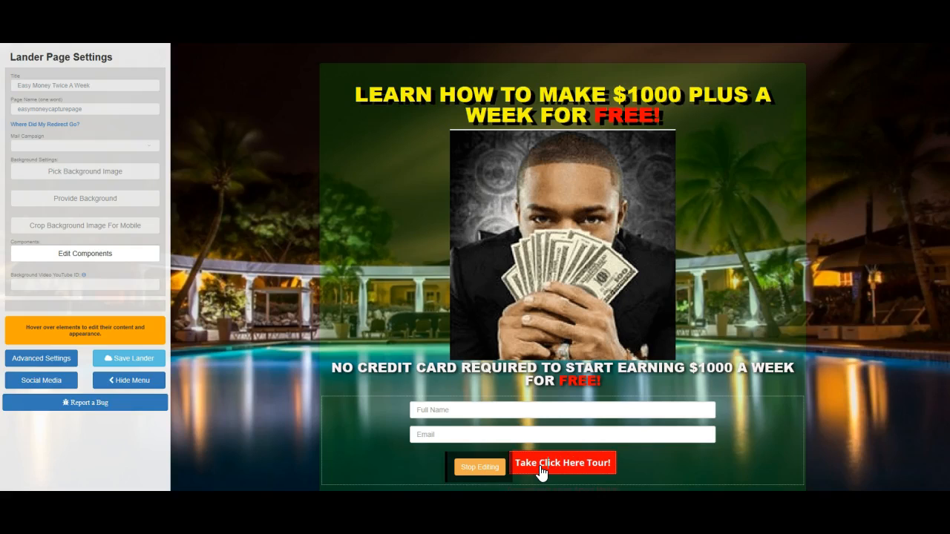
# Remove "Take" and "Tour" from the button label, leaving "Click Here!", and save the lander.
pyautogui.press('BackSpace')
pyautogui.press('BackSpace')
pyautogui.press('BackSpace')
pyautogui.press('BackSpace')
pyautogui.press('BackSpace')
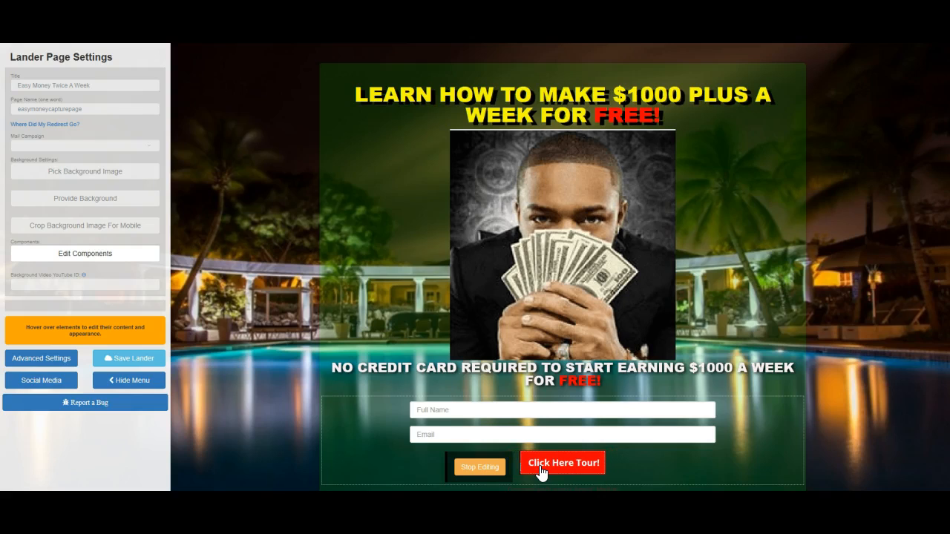
pyautogui.click(558, 467)
pyautogui.click(469, 475)
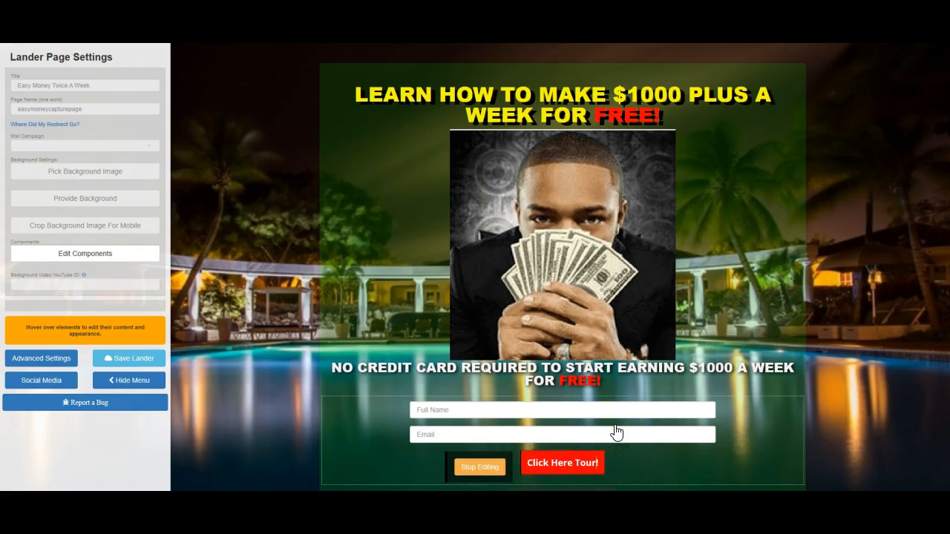
pyautogui.press('BackSpace')
pyautogui.press('BackSpace')
pyautogui.press('BackSpace')
pyautogui.press('BackSpace')
pyautogui.press('BackSpace')
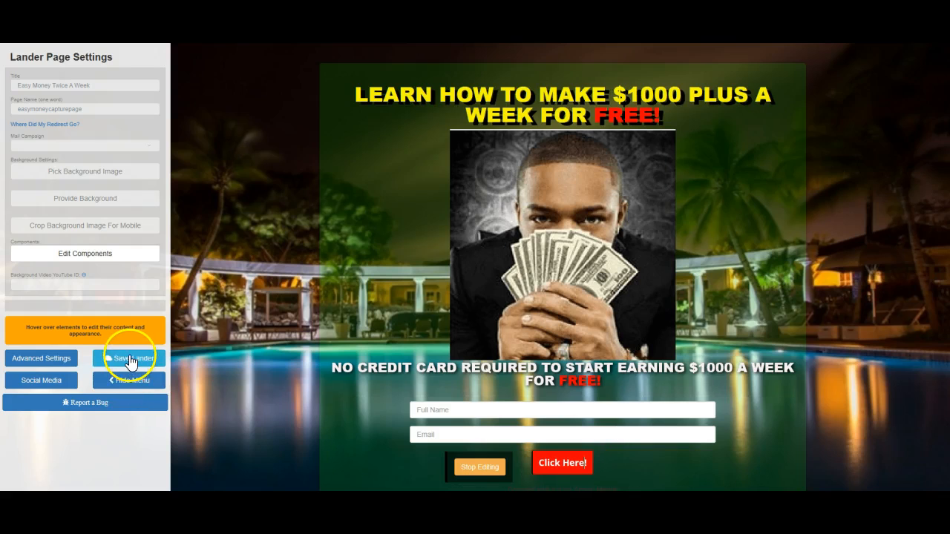
pyautogui.click(131, 359)
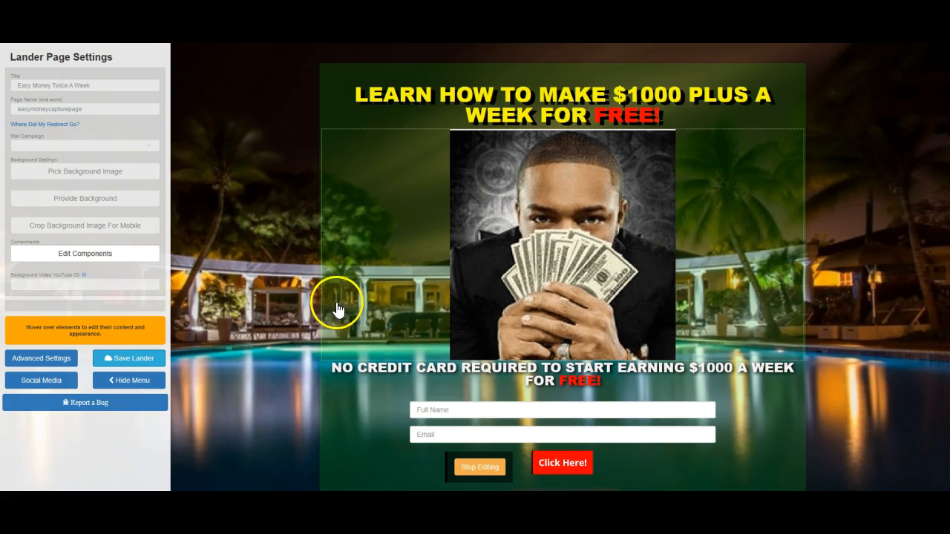
# Enlarge the text of the "Click Here!" button and save the lander.
pyautogui.moveTo(486, 473)
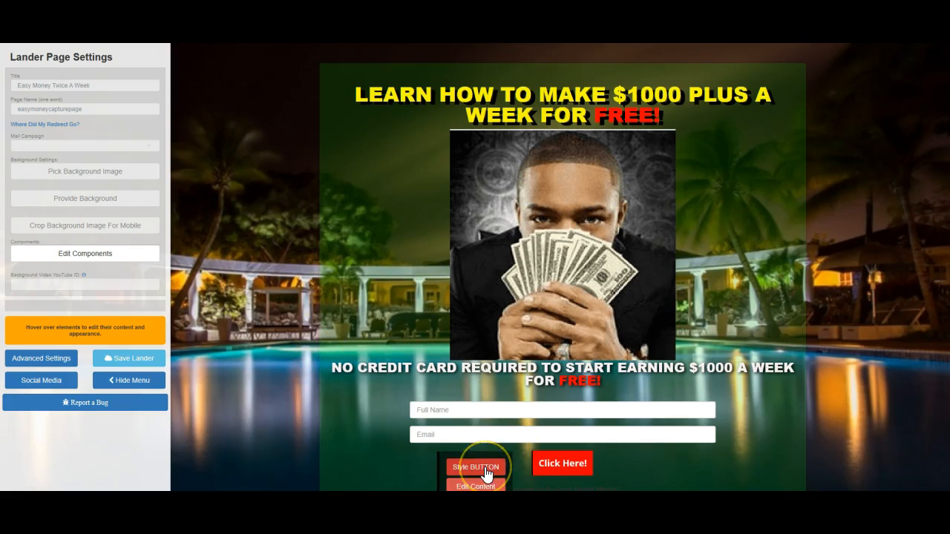
pyautogui.click(474, 469)
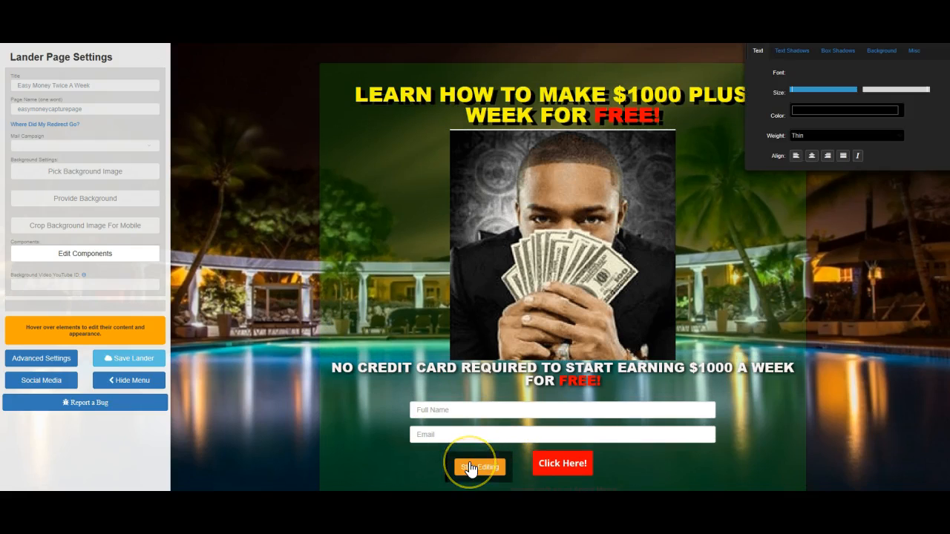
pyautogui.click(758, 52)
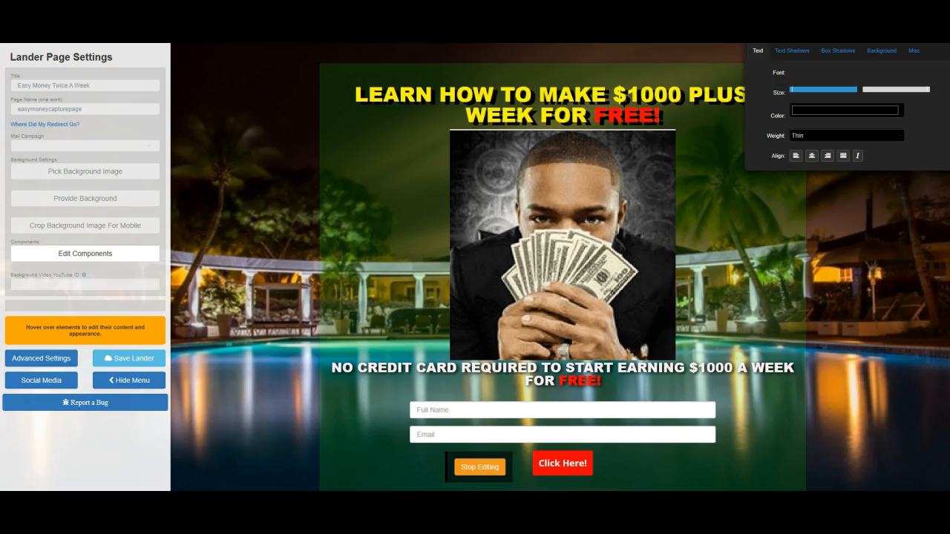
pyautogui.moveTo(833, 26); pyautogui.dragTo(836, 75)
pyautogui.moveTo(823, 139)
pyautogui.mouseDown()
pyautogui.moveTo(799, 141)
pyautogui.moveTo(816, 141)
pyautogui.mouseUp()
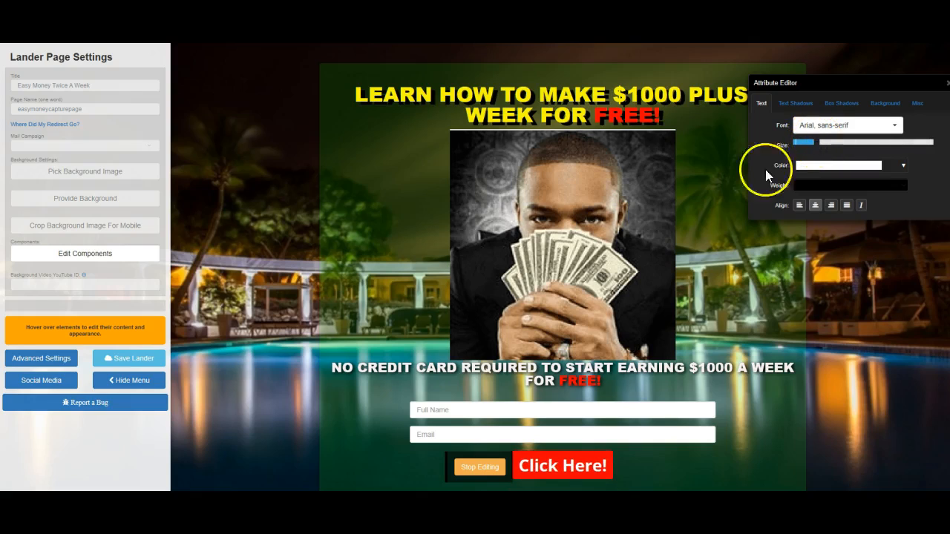
pyautogui.rightClick(139, 364)
pyautogui.click(115, 357)
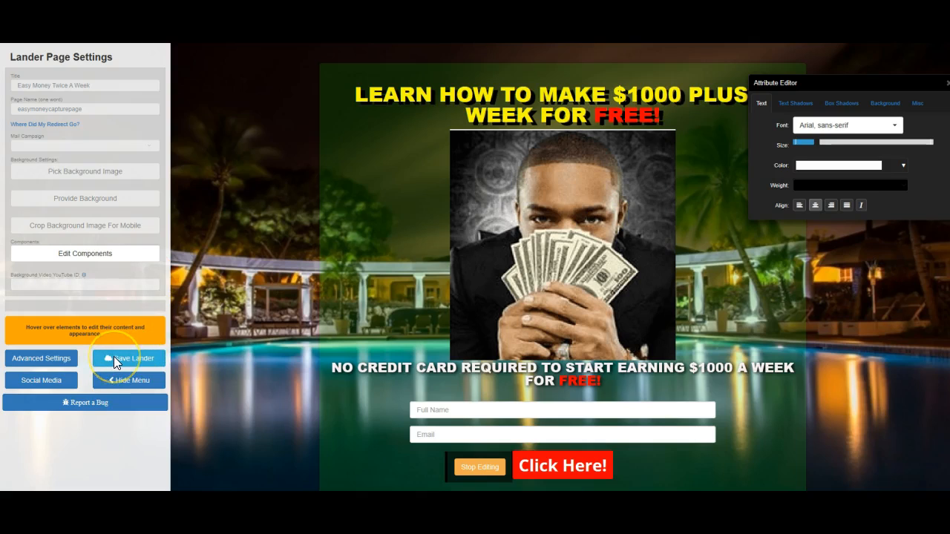
pyautogui.click(114, 356)
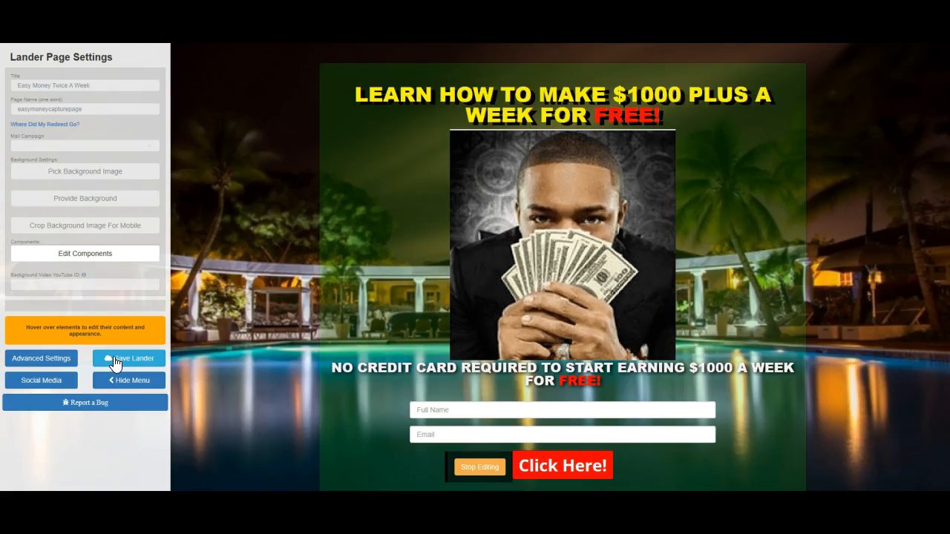
# Hide the settings menu and delete the "Connect with us on Social Media" component below the form, confirming the deletion.
pyautogui.click(138, 381)
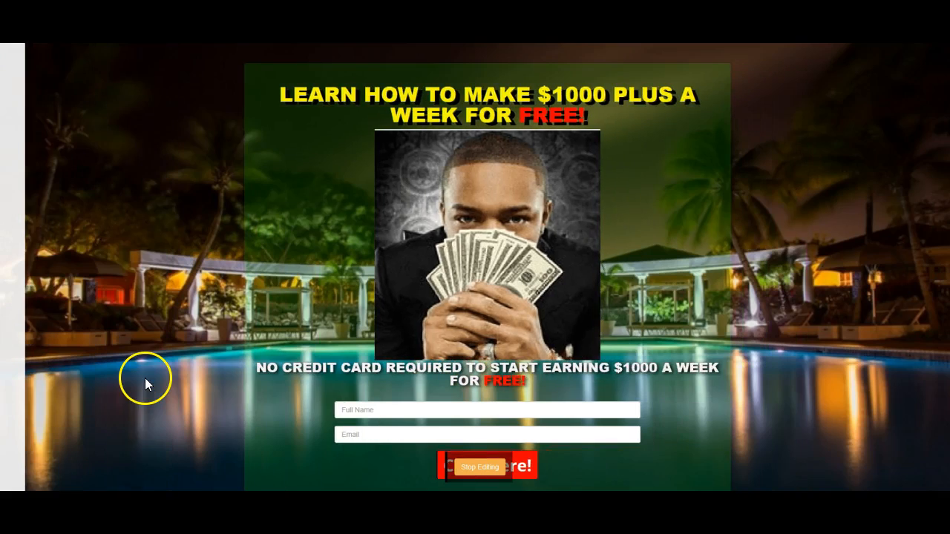
pyautogui.scroll(-1, 487, 268)
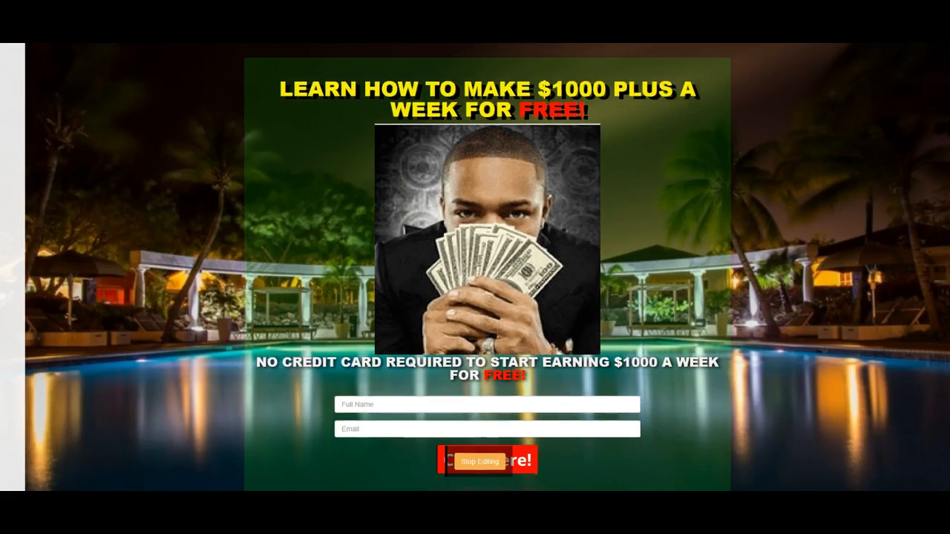
pyautogui.scroll(-1, 487, 267)
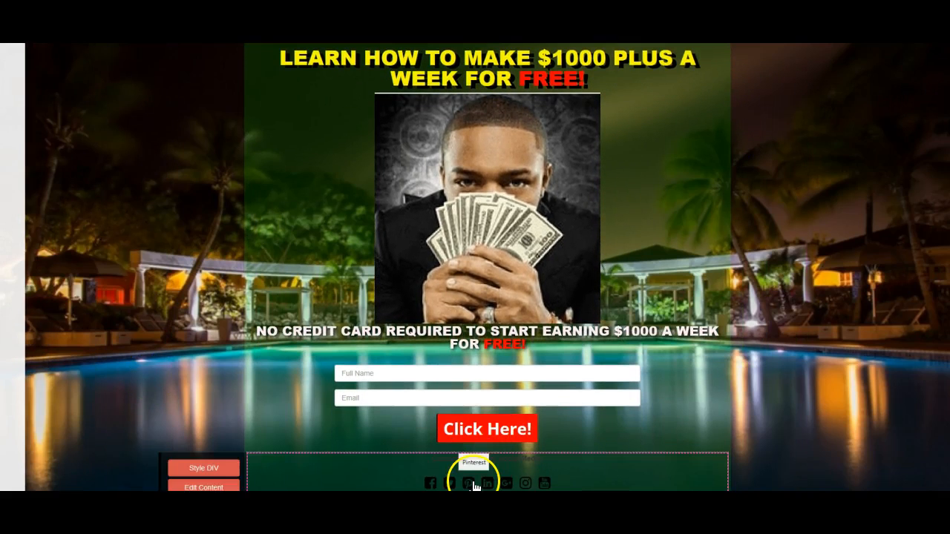
pyautogui.scroll(-1, 486, 267)
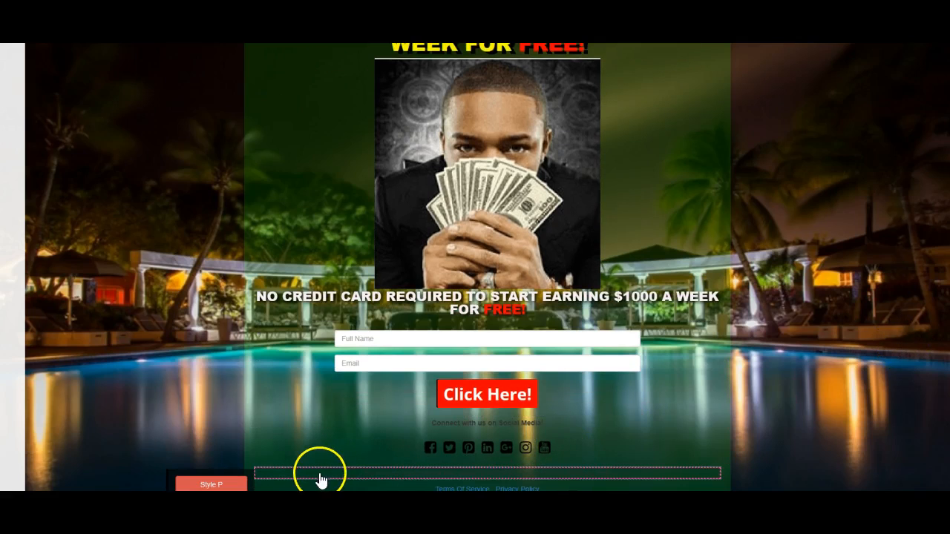
pyautogui.moveTo(358, 452)
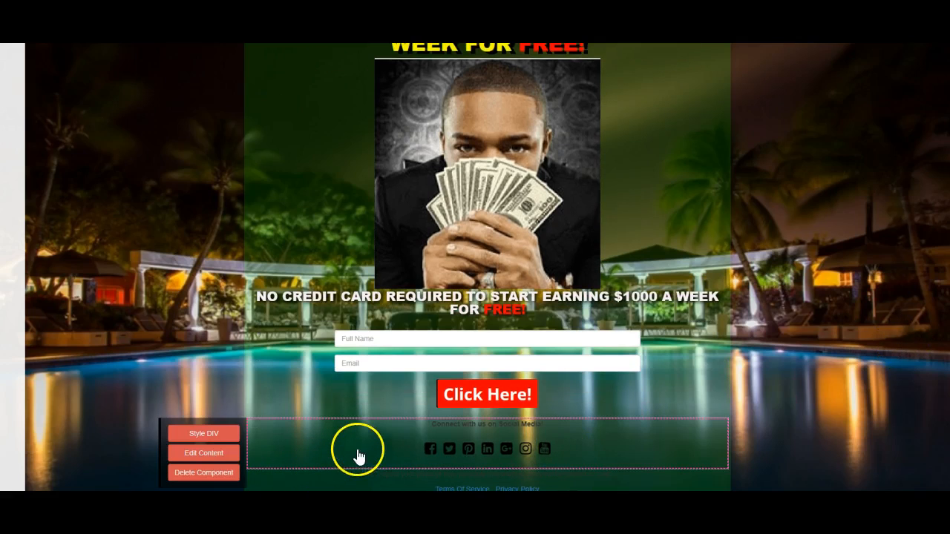
pyautogui.click(236, 470)
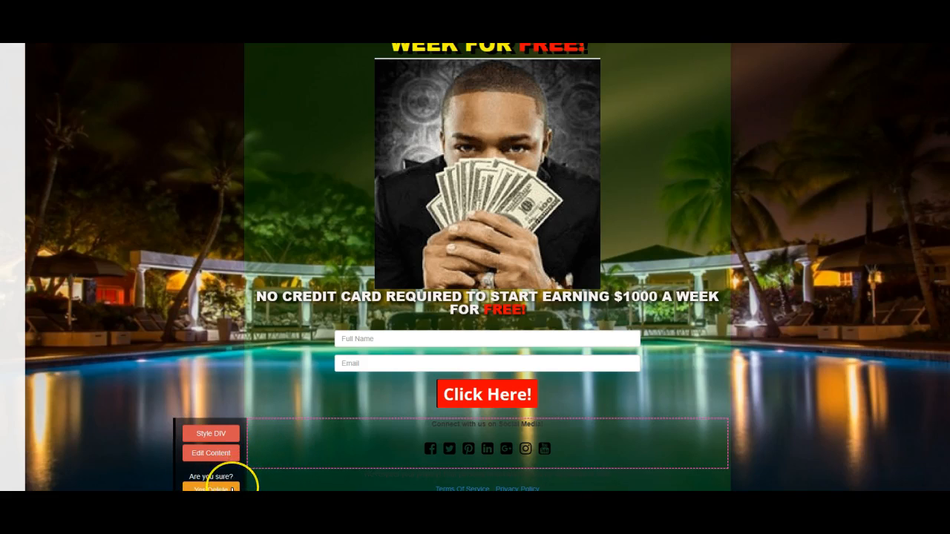
pyautogui.rightClick(232, 490)
pyautogui.click(215, 489)
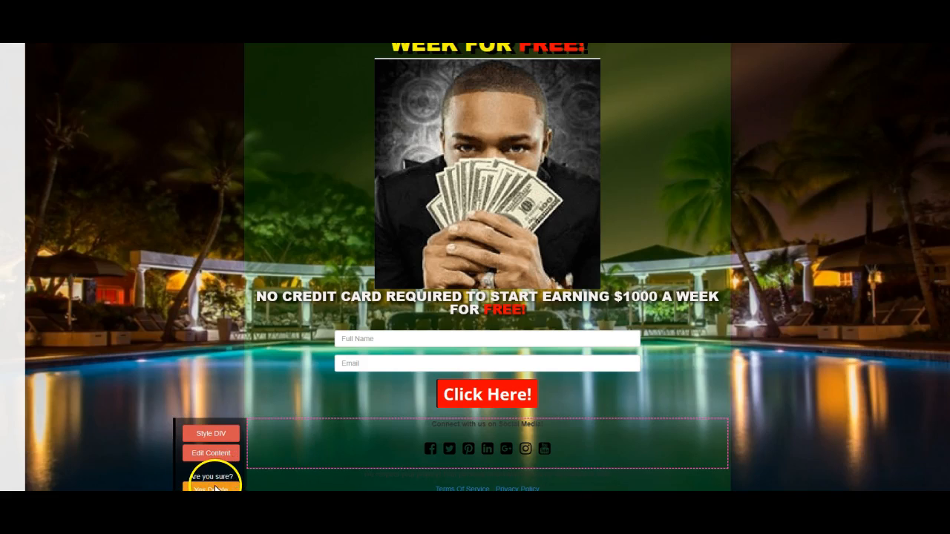
pyautogui.click(207, 489)
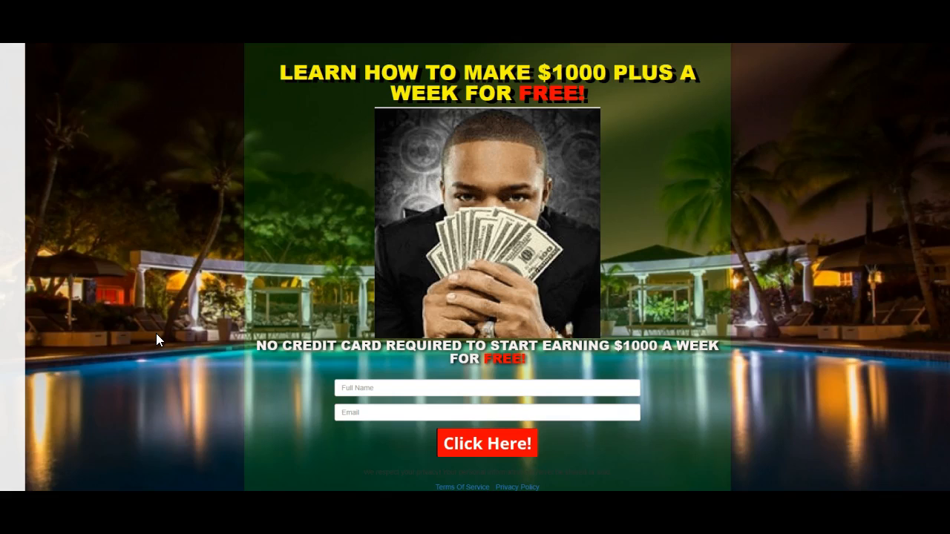
# Open the content settings of the Full Name and Email form for editing.
pyautogui.click(371, 404)
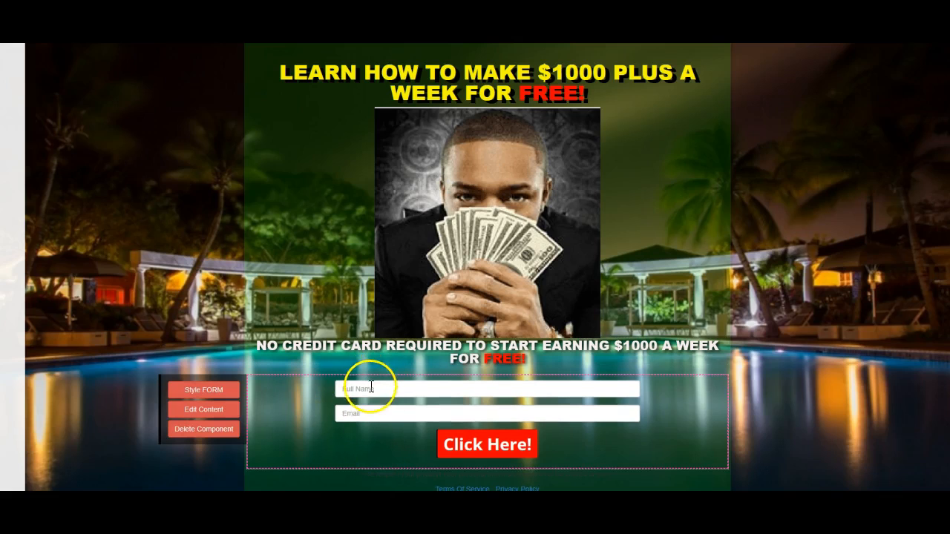
pyautogui.click(207, 413)
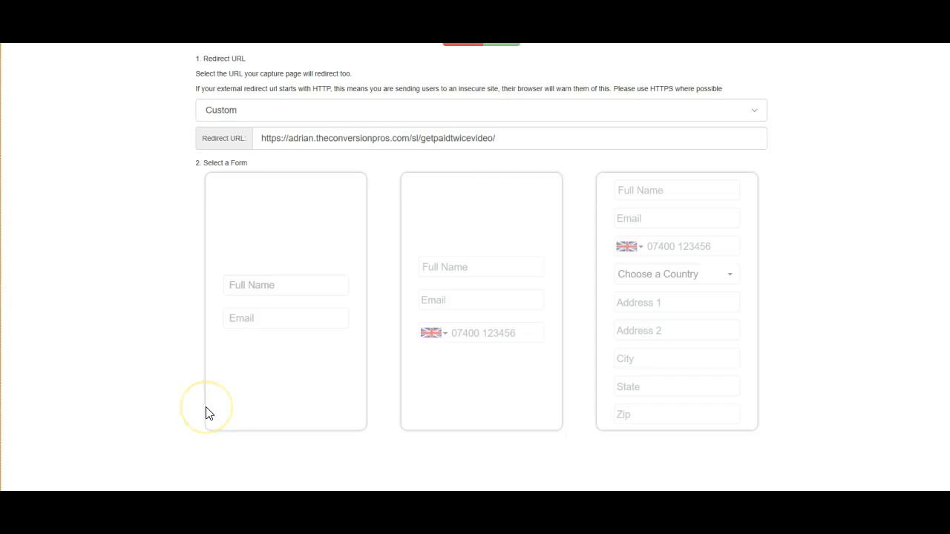